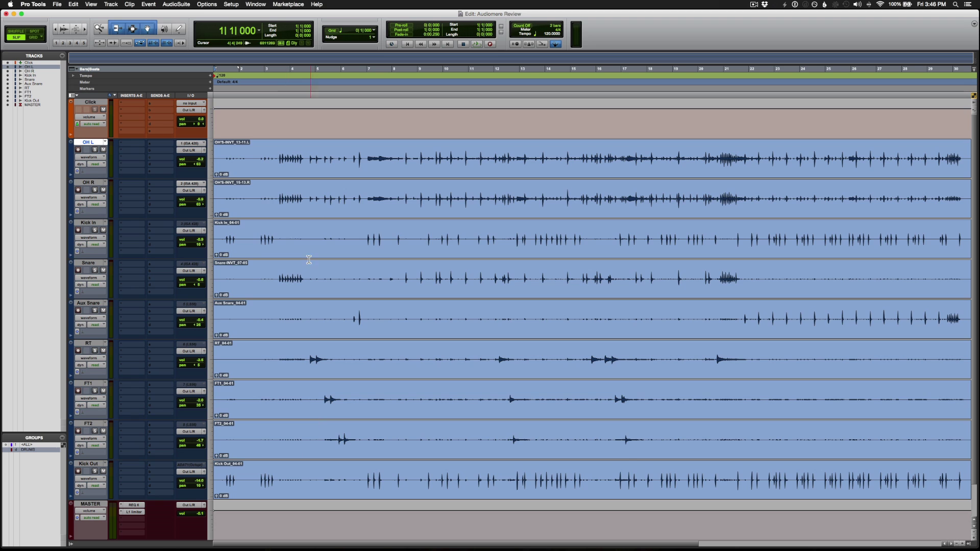
# - Examine the snare hits around bar 3 across the overhead and snare tracks
pyautogui.scroll(-2, 290, 162)
pyautogui.scroll(2, 291, 162)
pyautogui.click(283, 152)
pyautogui.press('super+bracketright')
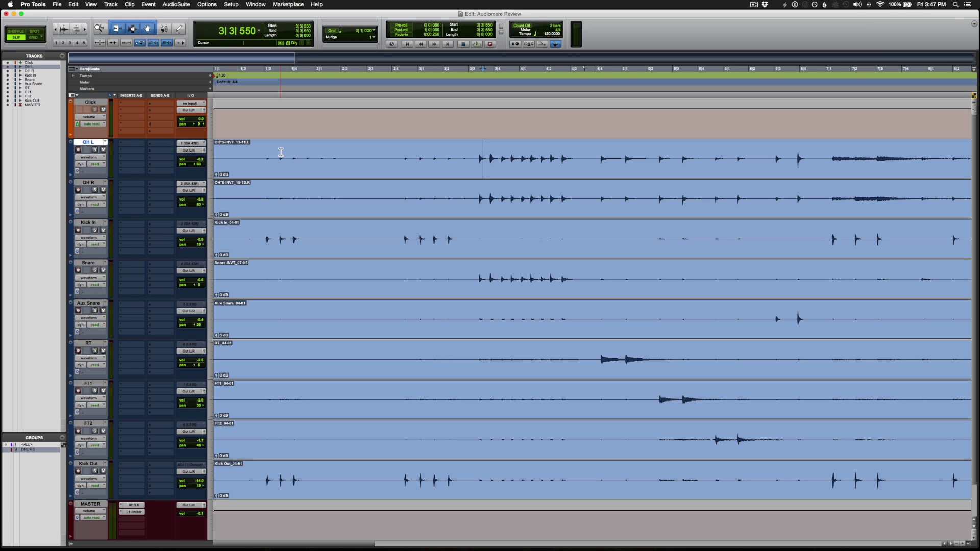
pyautogui.click(494, 155)
pyautogui.press('super+bracketright')
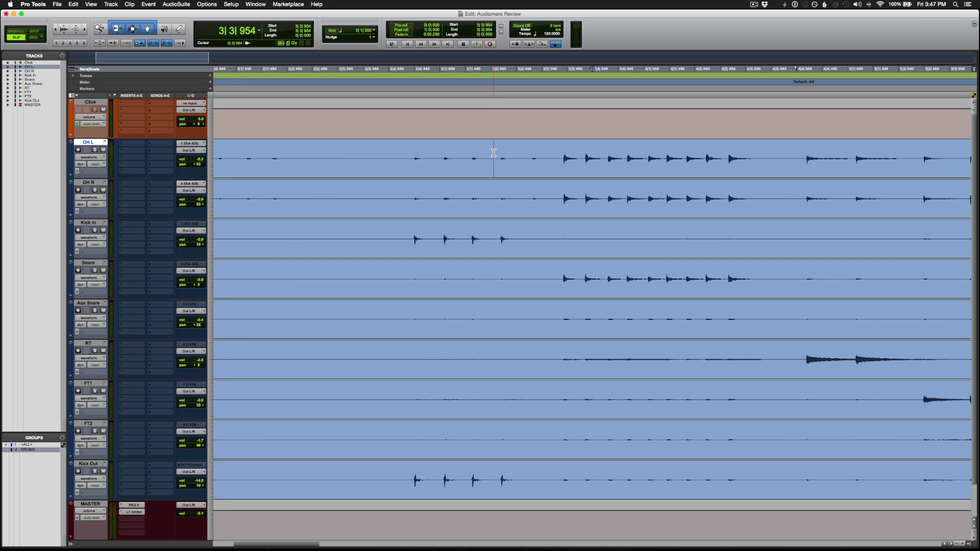
pyautogui.click(579, 154)
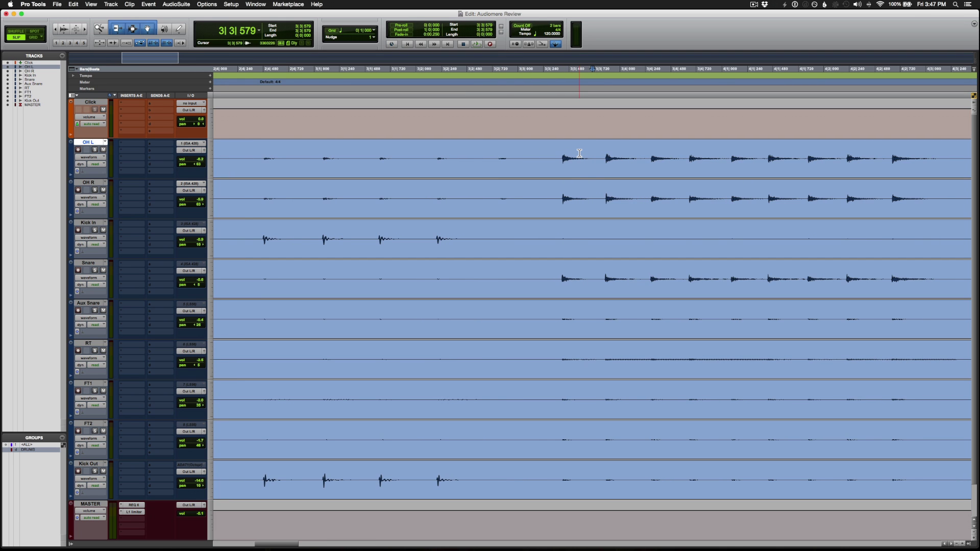
pyautogui.press('super+bracketright')
pyautogui.hscroll(3, 580, 153)
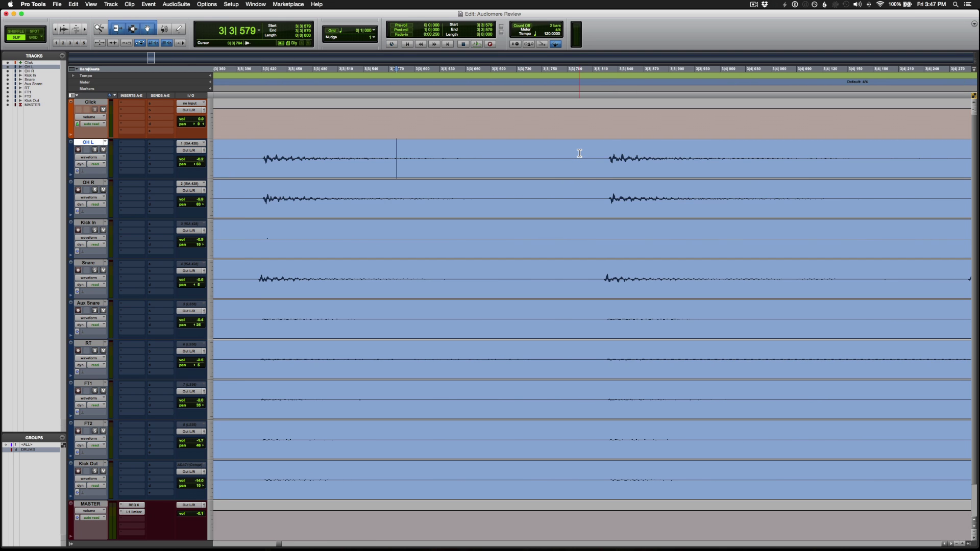
pyautogui.press('super+bracketleft')
pyautogui.press('super+bracketleft')
pyautogui.hscroll(9, 807, 195)
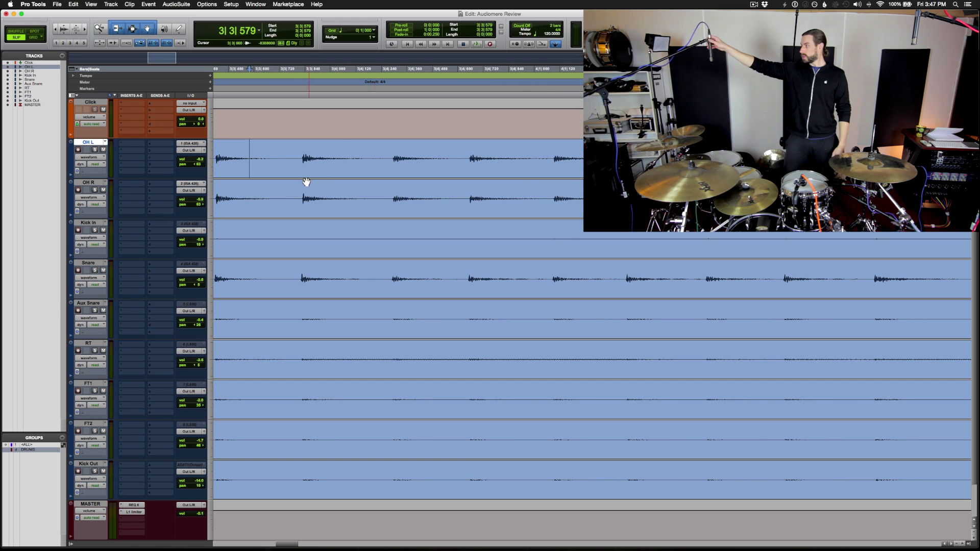
# - Inspect the first snare hit's waveform in OH L, OH R and Snare at close range
pyautogui.click(232, 150)
pyautogui.press('super+bracketright')
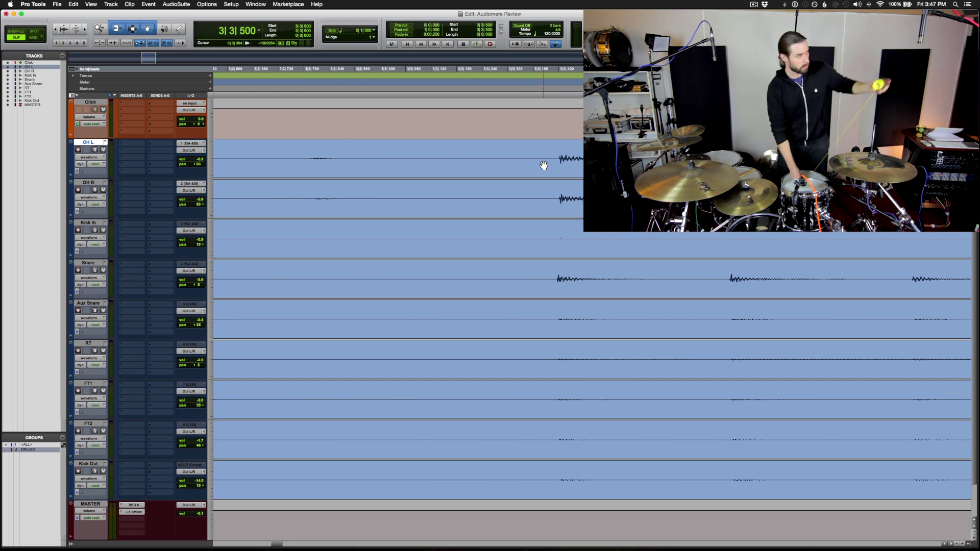
pyautogui.hscroll(6, 543, 162)
pyautogui.hscroll(3, 543, 163)
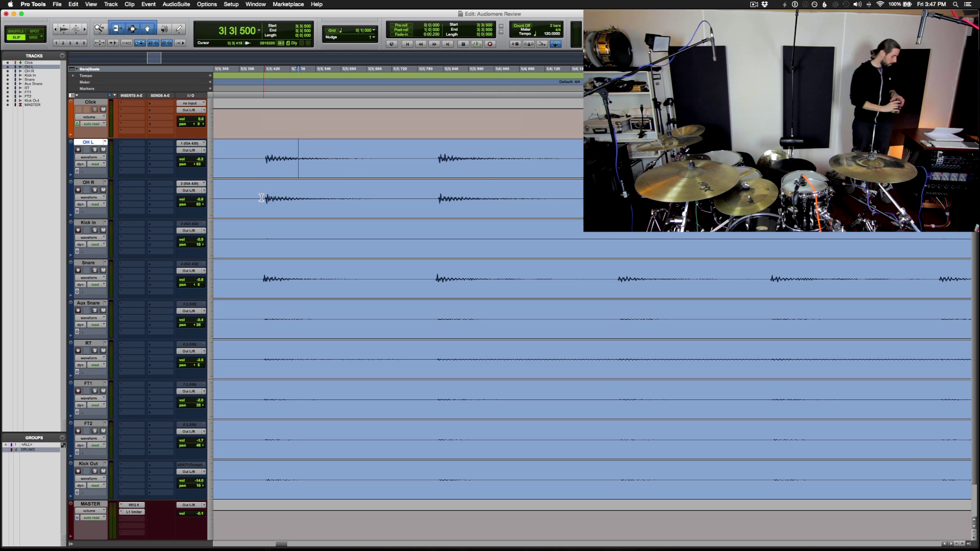
pyautogui.click(265, 153)
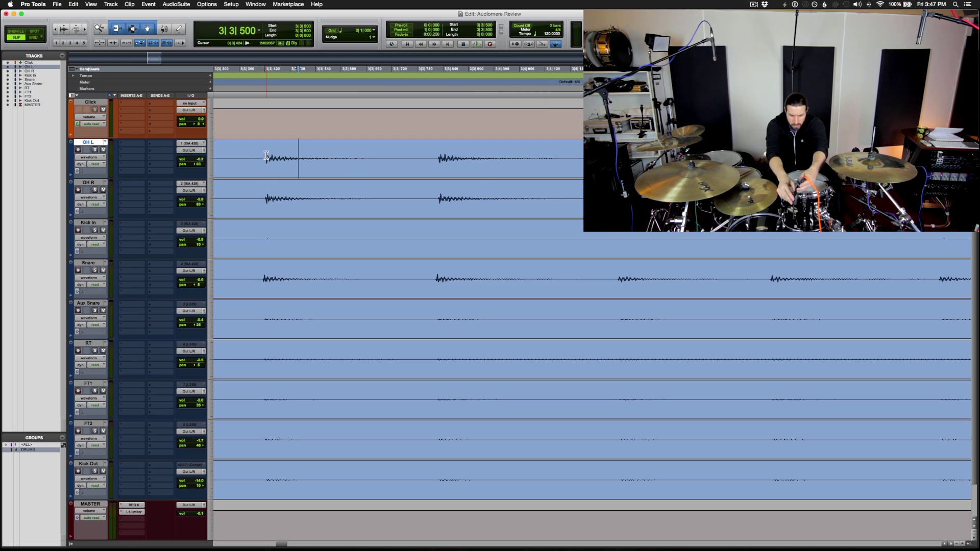
pyautogui.scroll(3, 266, 153)
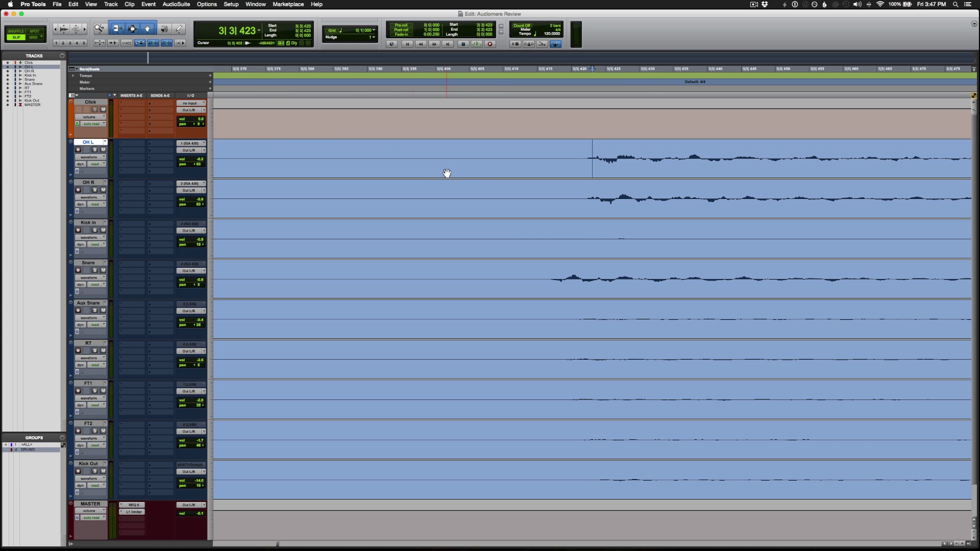
pyautogui.scroll(2, 498, 182)
pyautogui.hscroll(2, 497, 182)
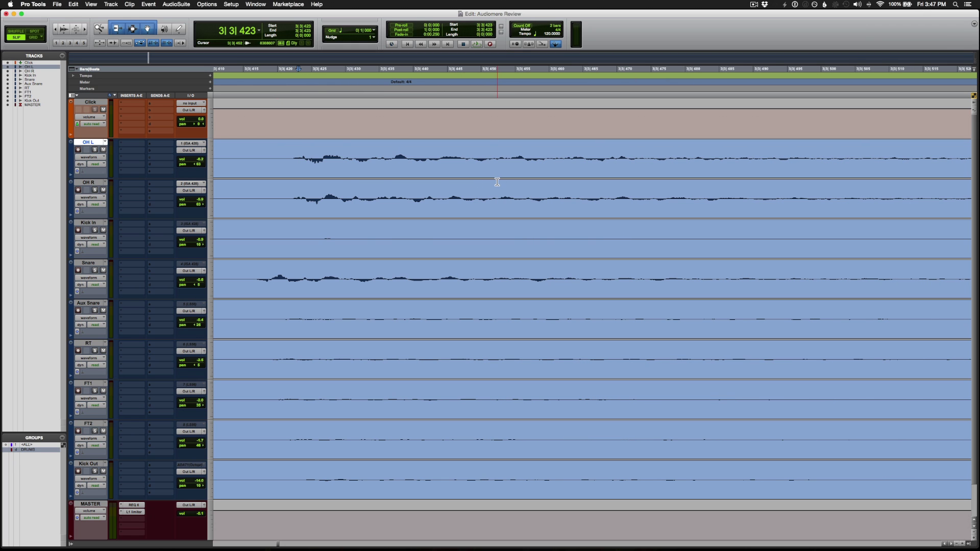
# - Place the edit cursor at the snare hit's onset in OH L and OH R to compare the two overheads' arrival times
pyautogui.click(295, 156)
pyautogui.click(293, 189)
pyautogui.press('p')
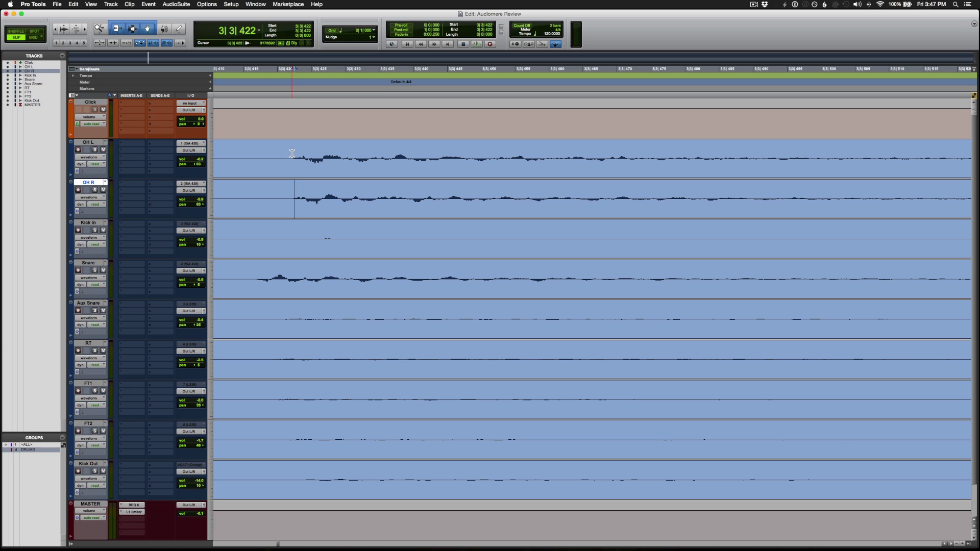
pyautogui.click(294, 190)
pyautogui.scroll(-4, 519, 203)
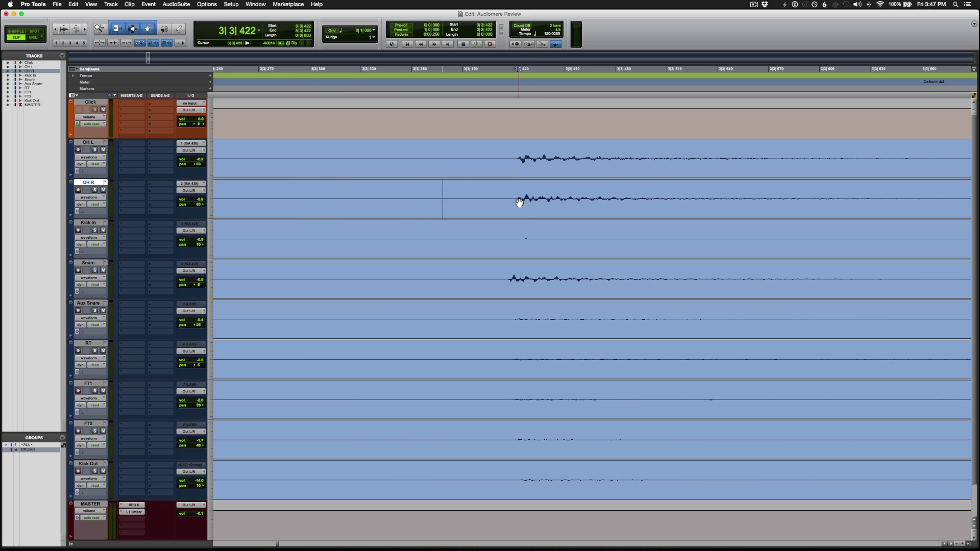
# - Select the whole OH R clip and render it with the AudioSuite Invert processor
pyautogui.click(563, 210)
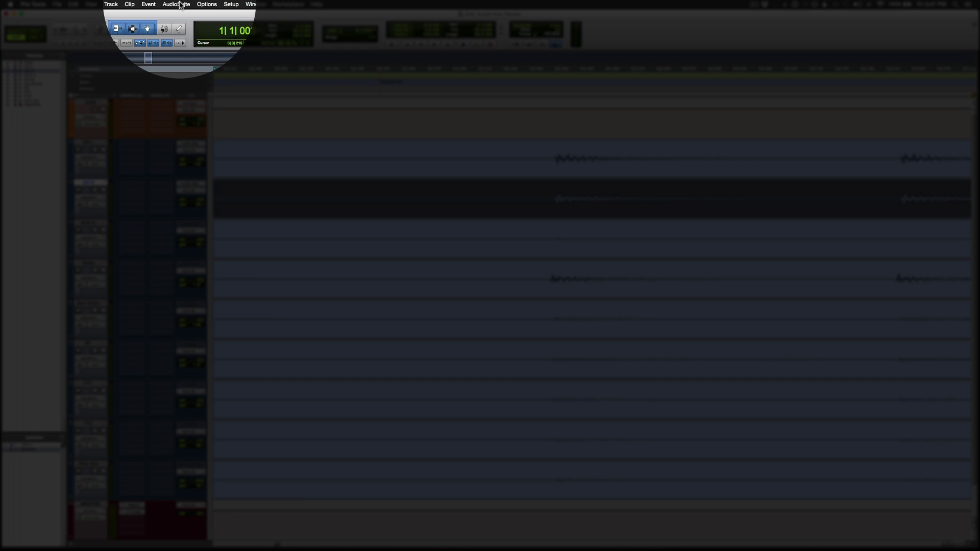
pyautogui.click(176, 4)
pyautogui.moveTo(194, 78)
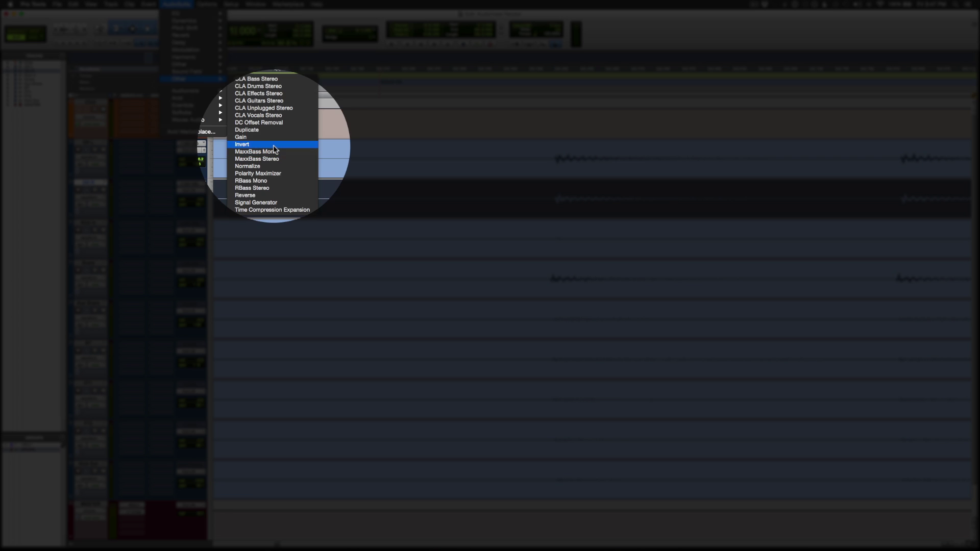
pyautogui.click(284, 144)
pyautogui.click(197, 68)
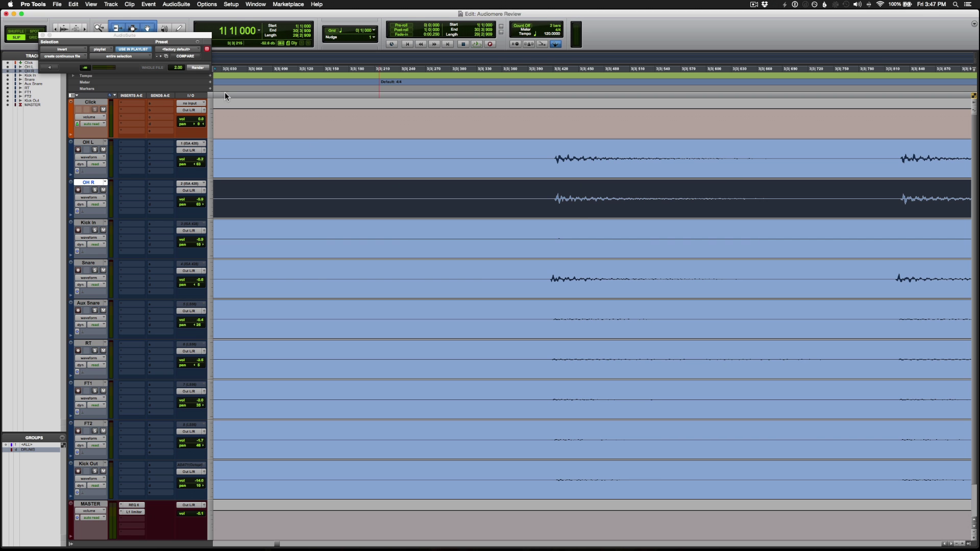
# - Compare the inverted OH R waveform with OH L at the first snare hit, down to individual cycles
pyautogui.click(564, 190)
pyautogui.press('super+bracketright')
pyautogui.press('super+bracketright')
pyautogui.press('super+bracketright')
pyautogui.press('super+bracketright')
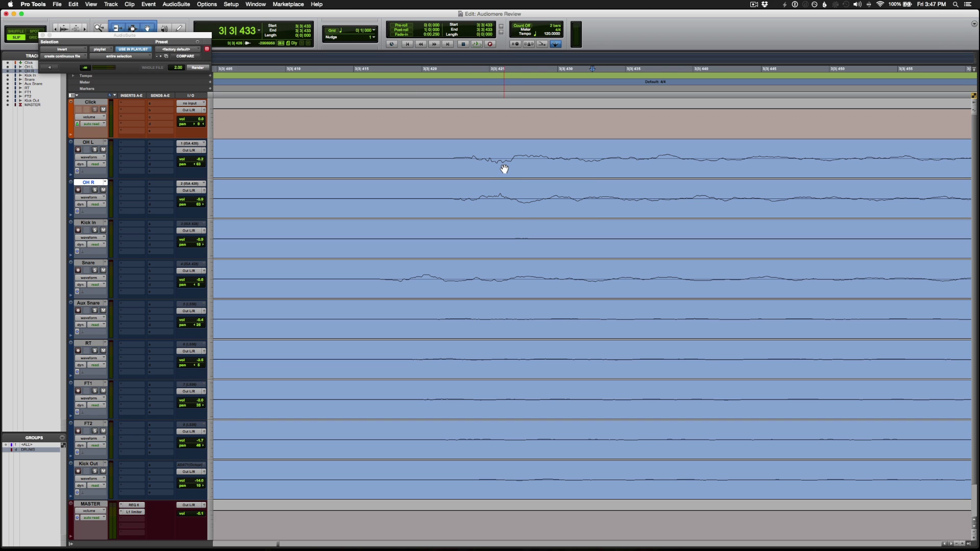
pyautogui.press('super+bracketleft')
pyautogui.press('super+bracketleft')
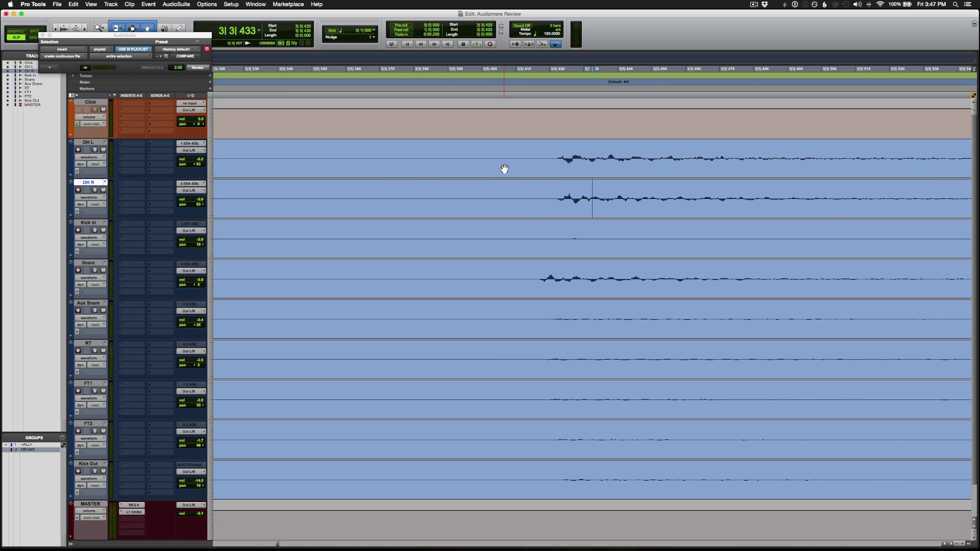
# - Play the snare hits from just before the first one in bar 3 to hear the inverted overhead
pyautogui.press('super+bracketleft')
pyautogui.press('super+bracketleft')
pyautogui.press('super+bracketleft')
pyautogui.press('super+bracketleft')
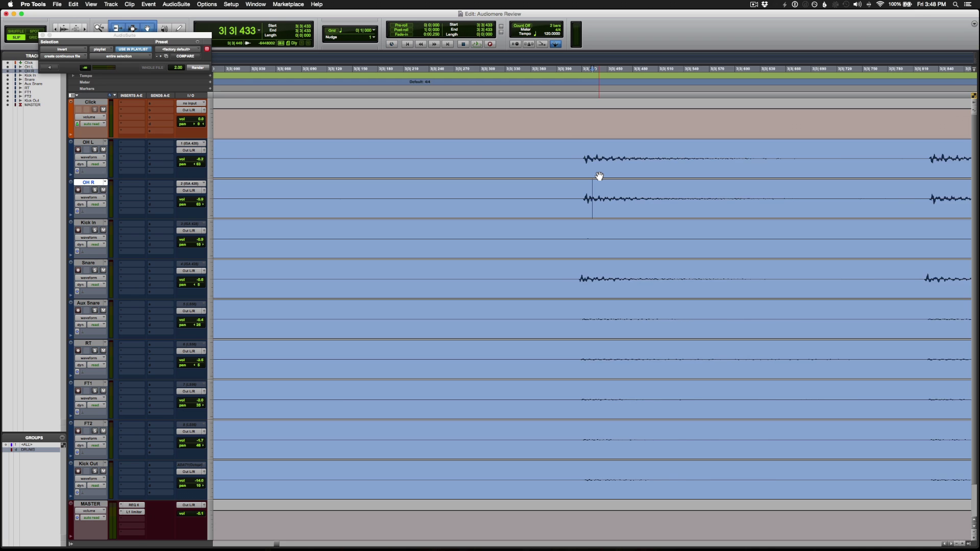
pyautogui.press('super+bracketleft')
pyautogui.press('super+bracketleft')
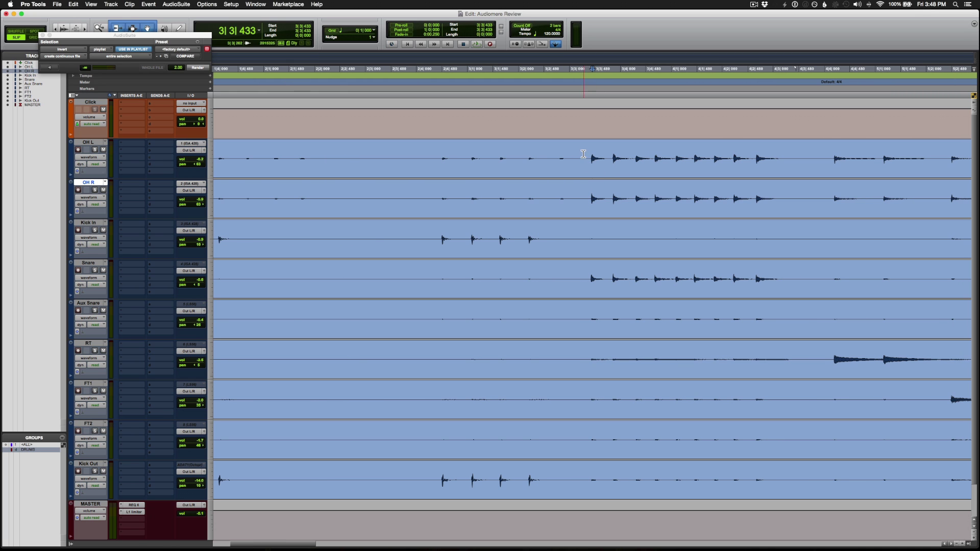
pyautogui.click(584, 150)
pyautogui.press('space')
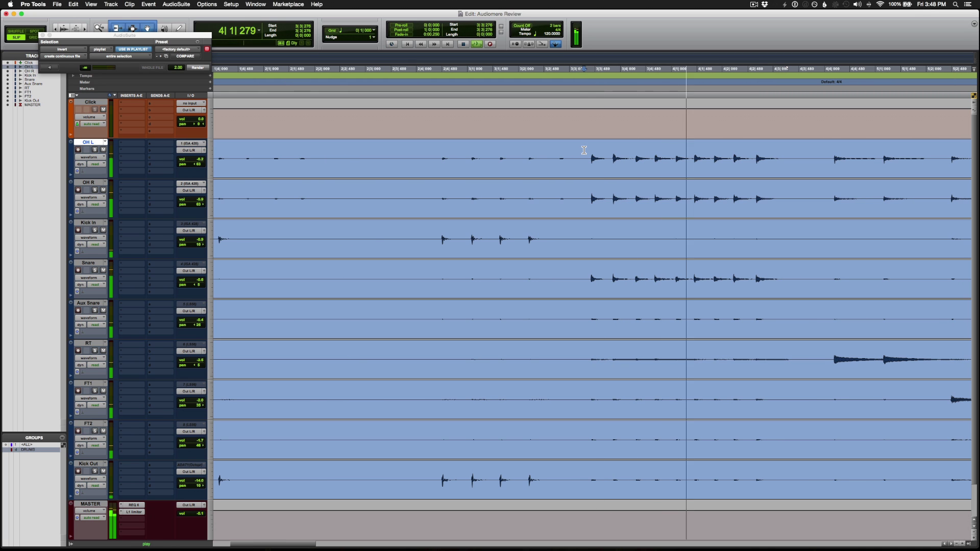
pyautogui.press('space')
pyautogui.press('space')
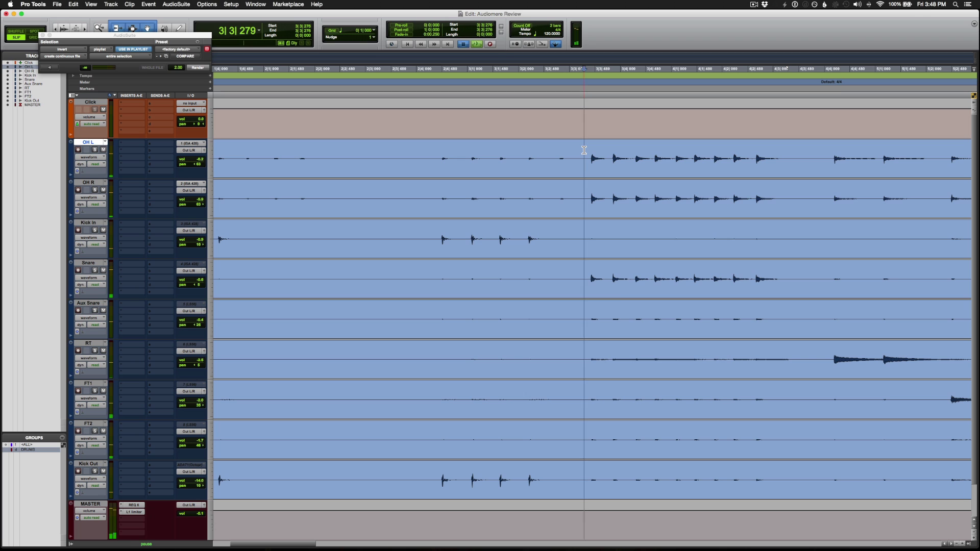
pyautogui.press('space')
# - Undo the OH R polarity inversion and replay the bar 3 snare hits for comparison
pyautogui.press('super+z')
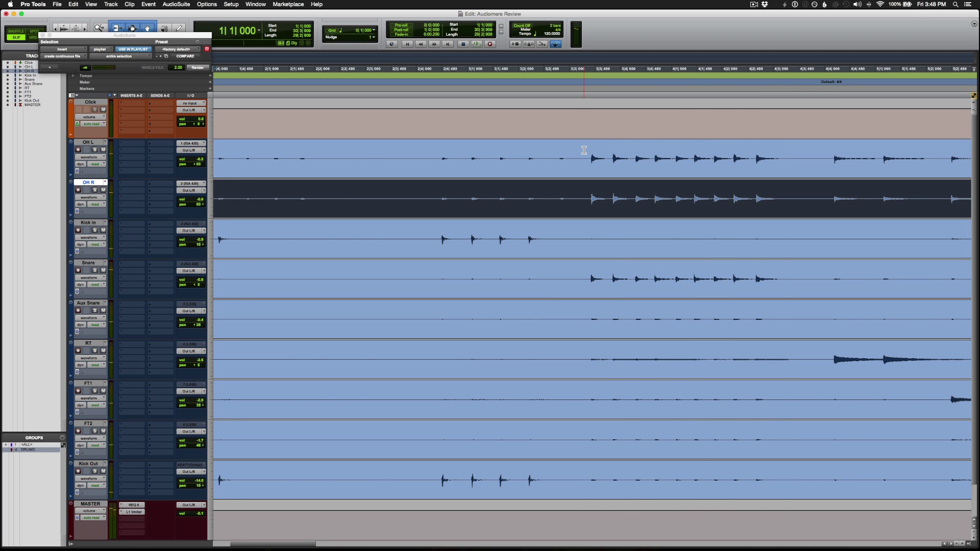
pyautogui.press('space')
pyautogui.press('space')
pyautogui.click(736, 153)
pyautogui.press('space')
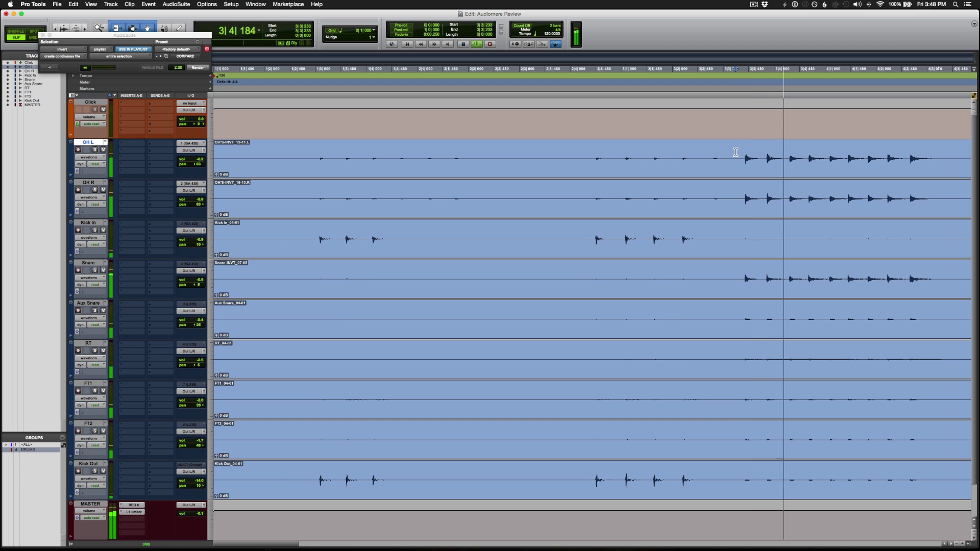
pyautogui.press('space')
pyautogui.press('space')
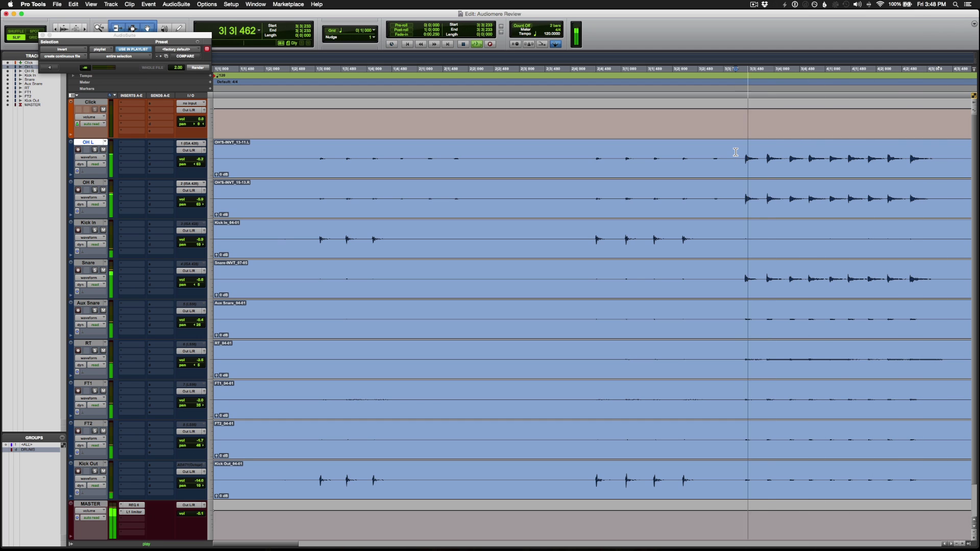
pyautogui.press('space')
# - Close the AudioSuite Invert window and return to the overview of the full drum session
pyautogui.press('super+bracketleft')
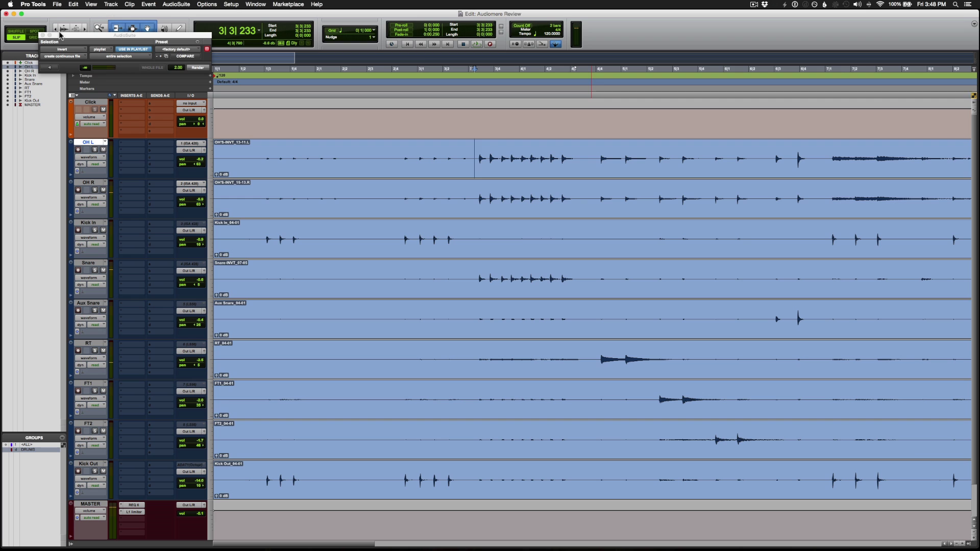
pyautogui.click(43, 36)
pyautogui.click(482, 152)
pyautogui.press('super+bracketleft')
pyautogui.press('super+bracketleft')
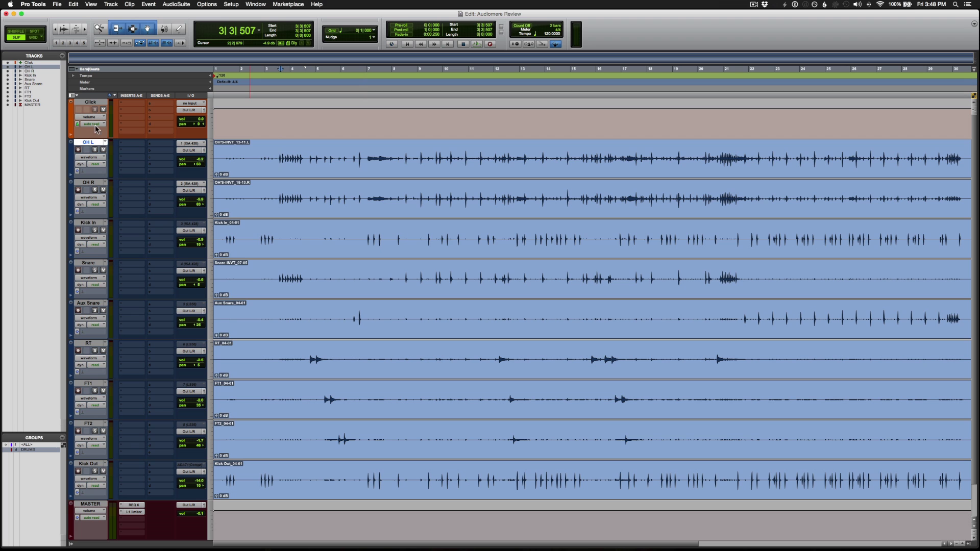
# - Insert the mono Trim plug-in in the first insert slot of OH L and remove it again
pyautogui.click(133, 144)
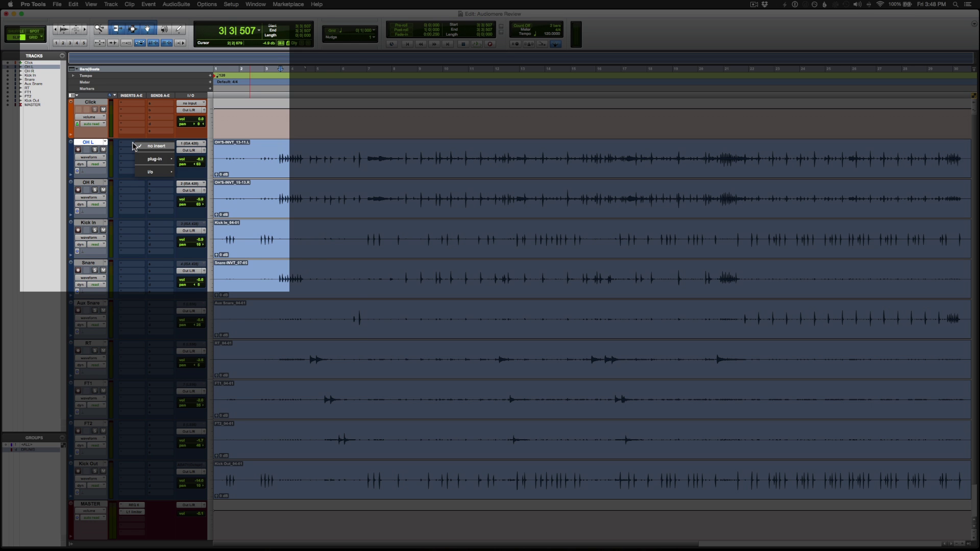
pyautogui.moveTo(159, 161)
pyautogui.moveTo(217, 226)
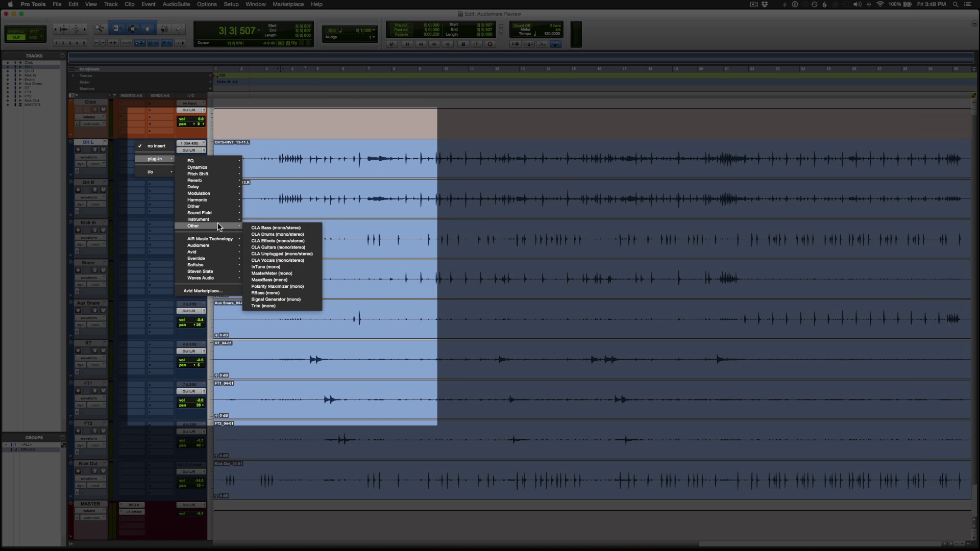
pyautogui.click(281, 307)
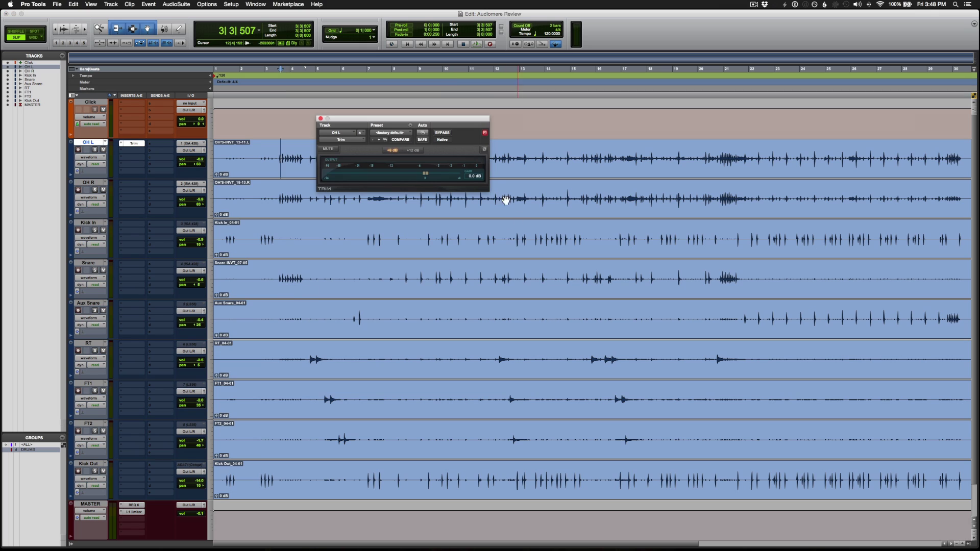
pyautogui.click(401, 148)
pyautogui.click(320, 119)
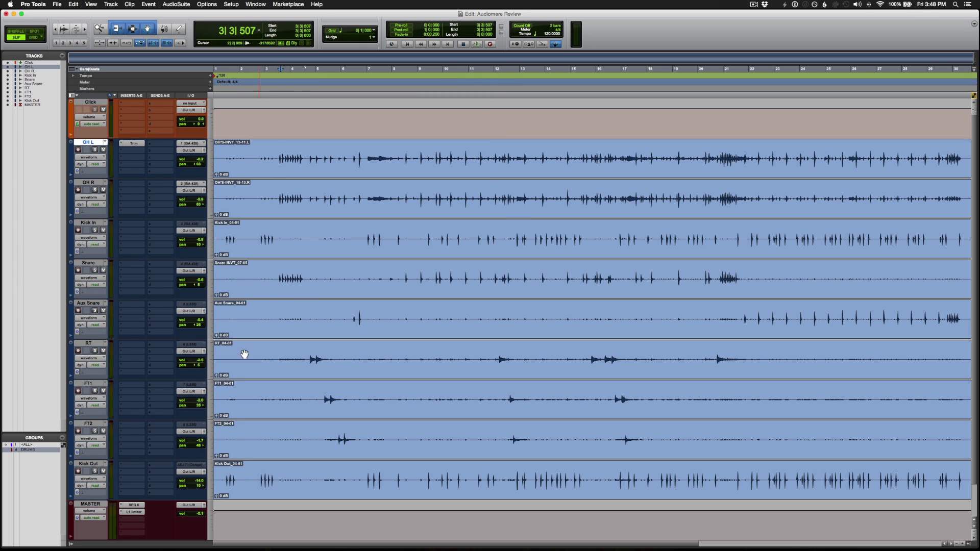
pyautogui.click(123, 145)
pyautogui.click(129, 136)
# - Insert the Audiomere Polarity Maximizer in the first slot of all selected drum tracks from OH L to Kick Out, and close its window
pyautogui.keyDown('shift'); pyautogui.click(89, 464); pyautogui.keyUp('shift')
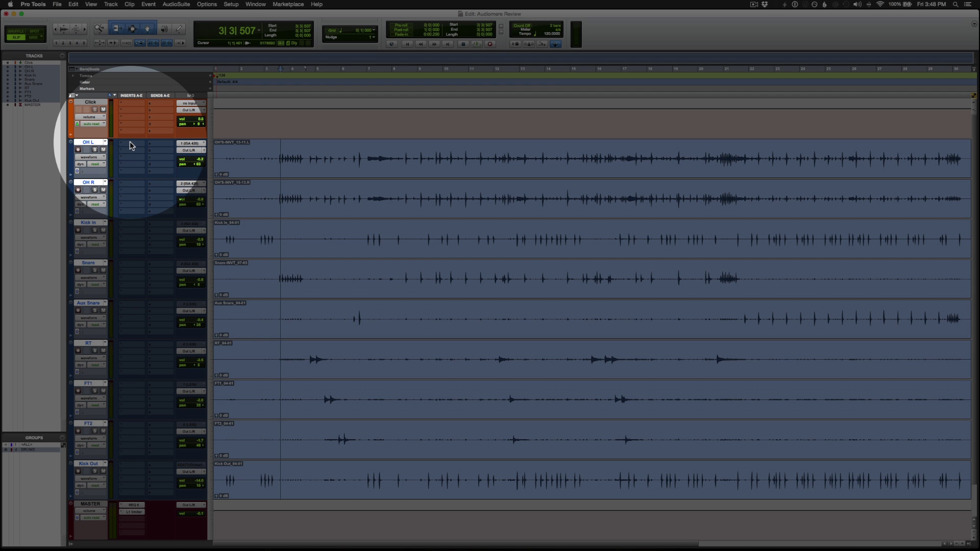
pyautogui.click(131, 144)
pyautogui.moveTo(153, 159)
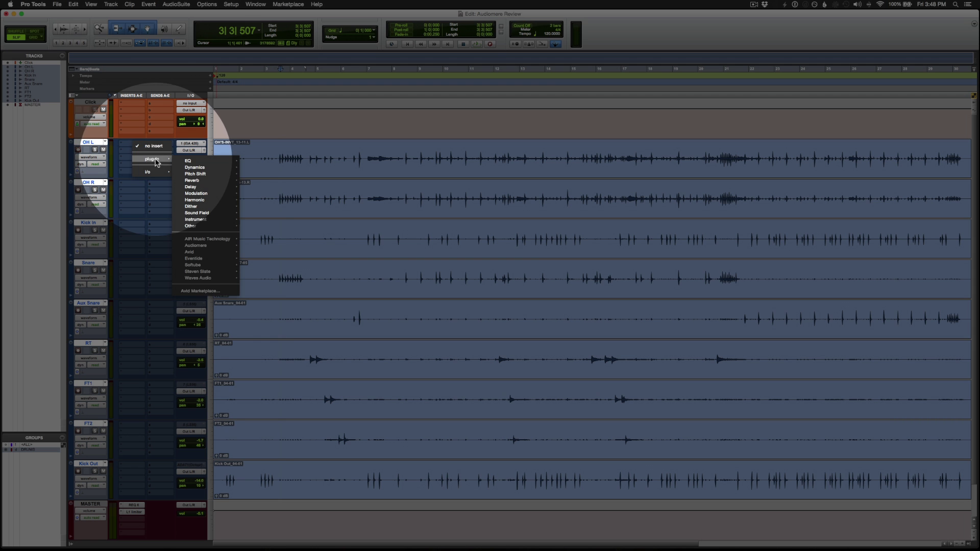
pyautogui.moveTo(211, 247)
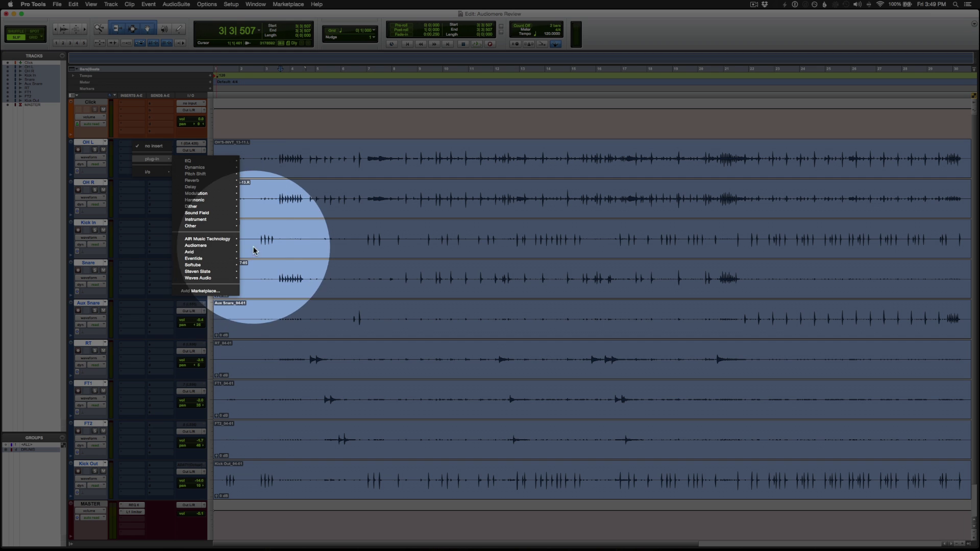
pyautogui.keyDown('alt'); pyautogui.click(259, 248); pyautogui.keyUp('alt')
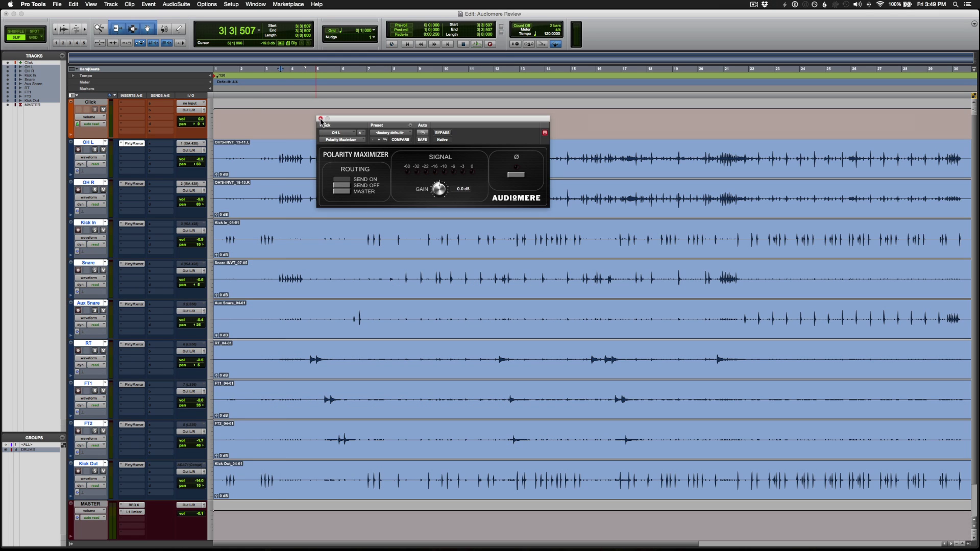
pyautogui.click(321, 119)
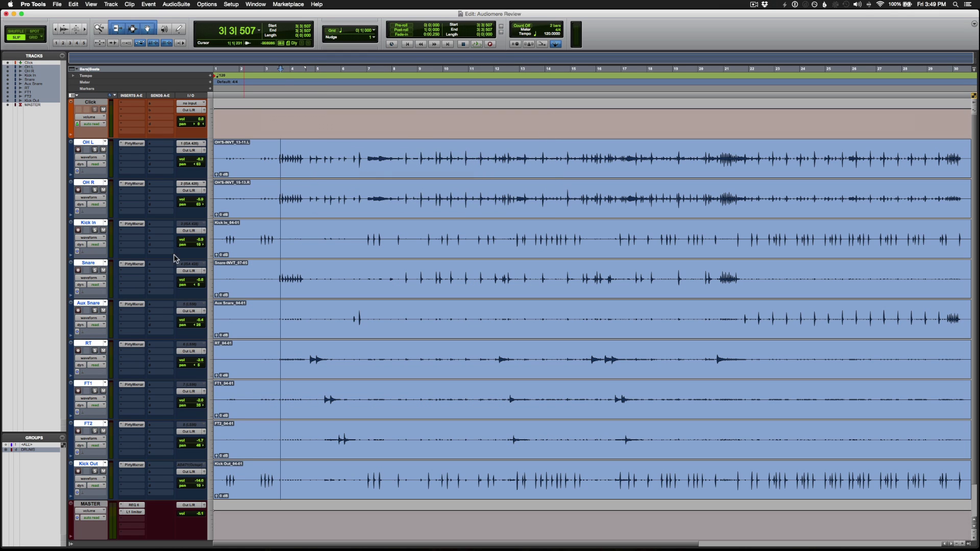
# - Open the Polarity Maximizer inserted on the Snare track and set its routing to Master
pyautogui.click(279, 268)
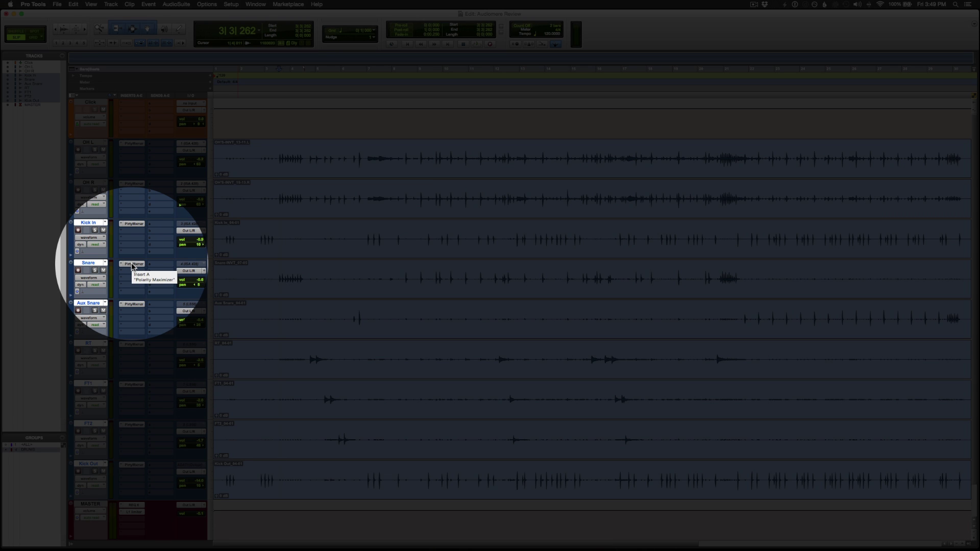
pyautogui.click(132, 264)
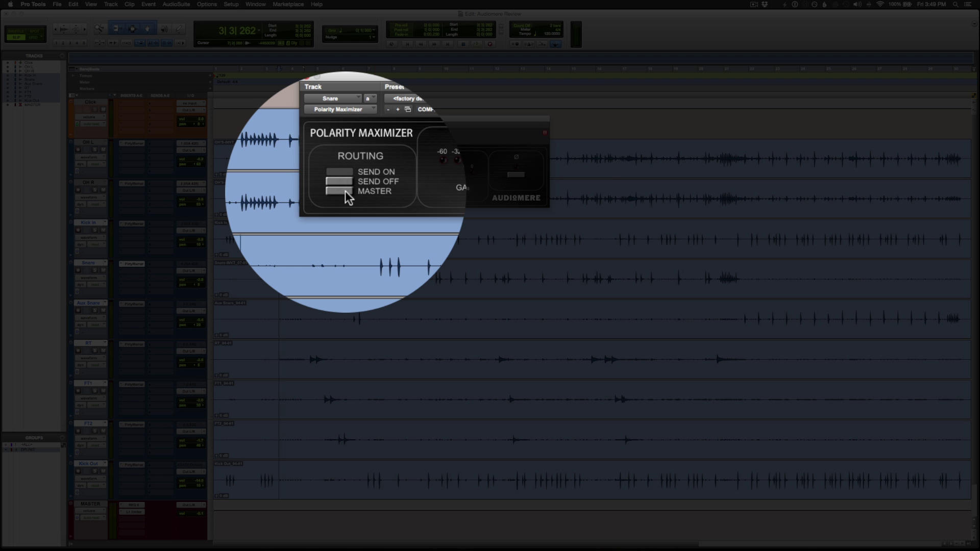
pyautogui.click(345, 192)
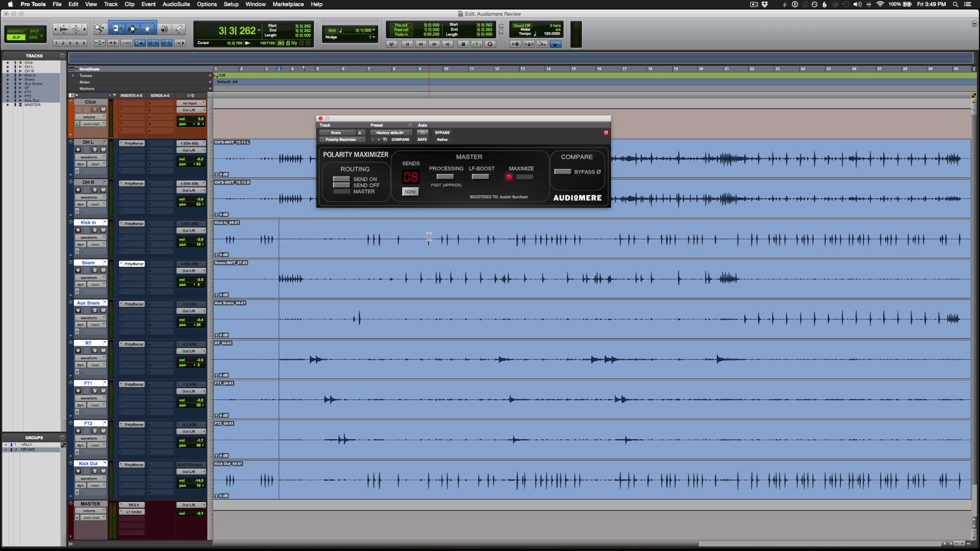
# - Play the full drum recording from the session start for the armed Maximize analysis, with the plug-in window moved clear of the clips
pyautogui.click(429, 236)
pyautogui.press('Return')
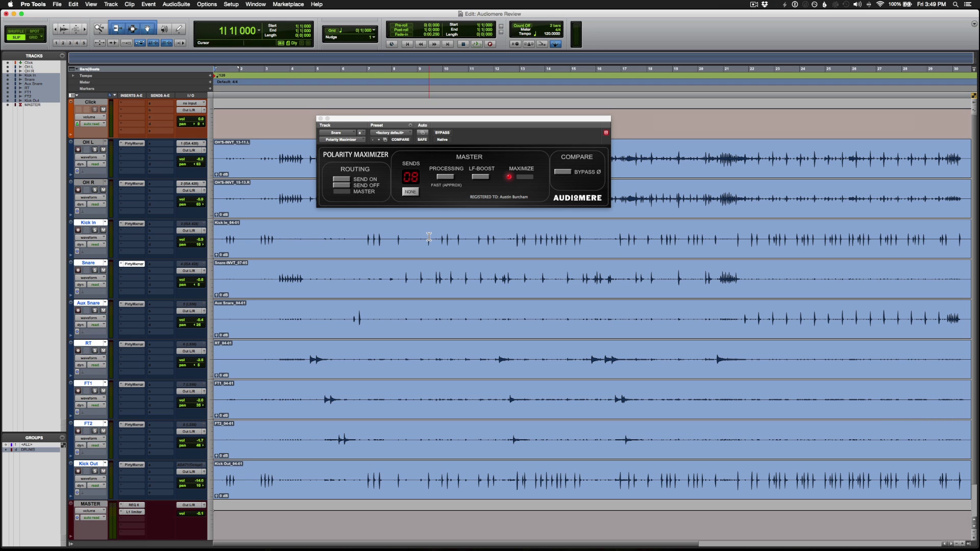
pyautogui.press('super+bracketleft')
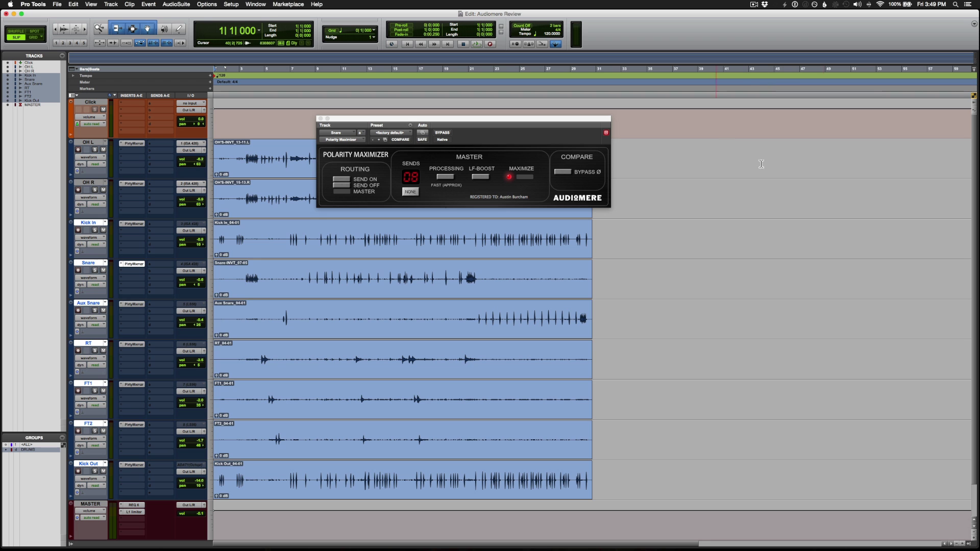
pyautogui.moveTo(522, 120); pyautogui.dragTo(798, 293)
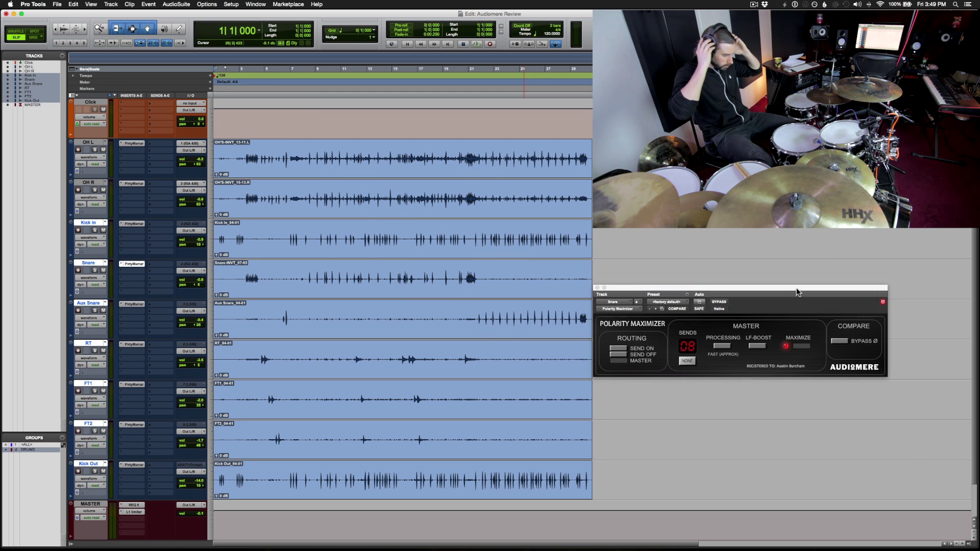
pyautogui.press('space')
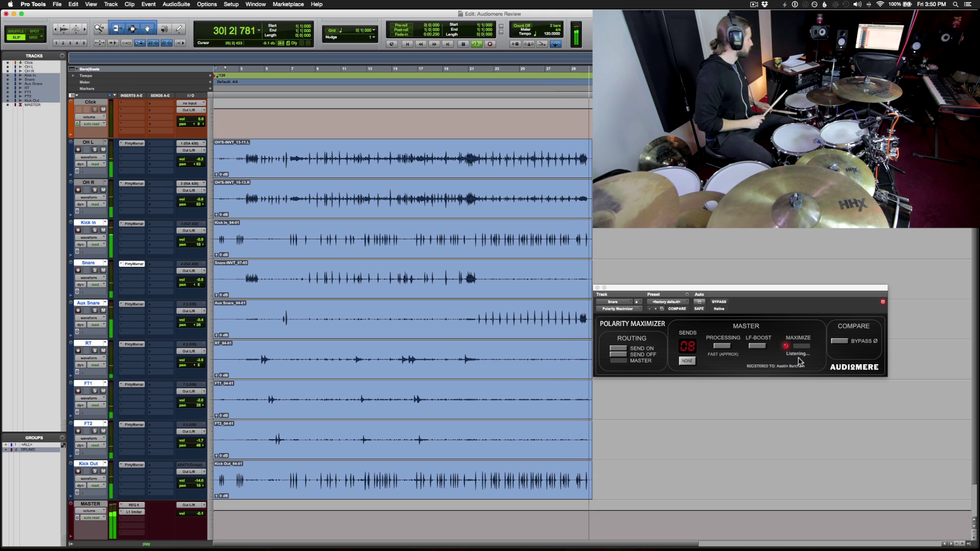
pyautogui.press('space')
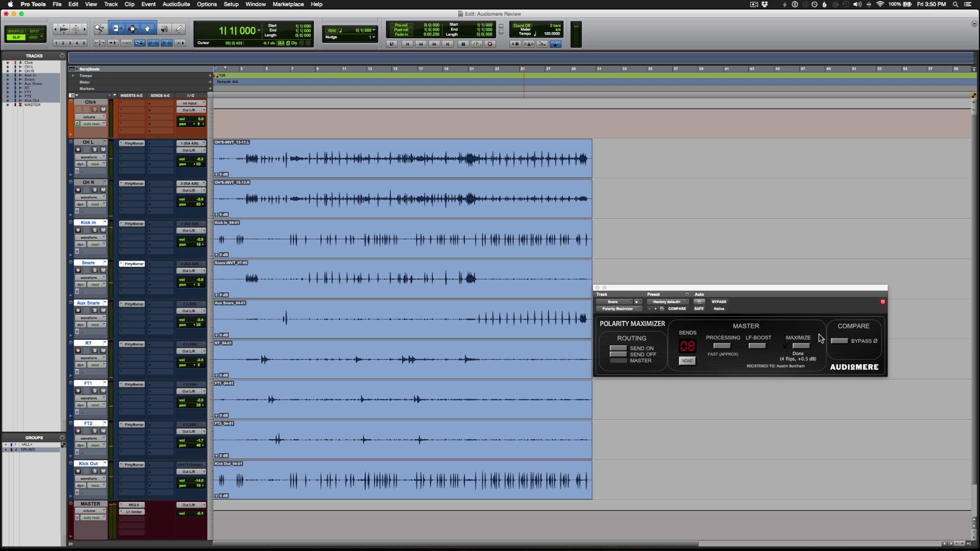
# - Close the Snare plug-in window and check the polarity setting in the Polarity Maximizer of each track from OH L to Aux Snare
pyautogui.moveTo(695, 292); pyautogui.dragTo(451, 193)
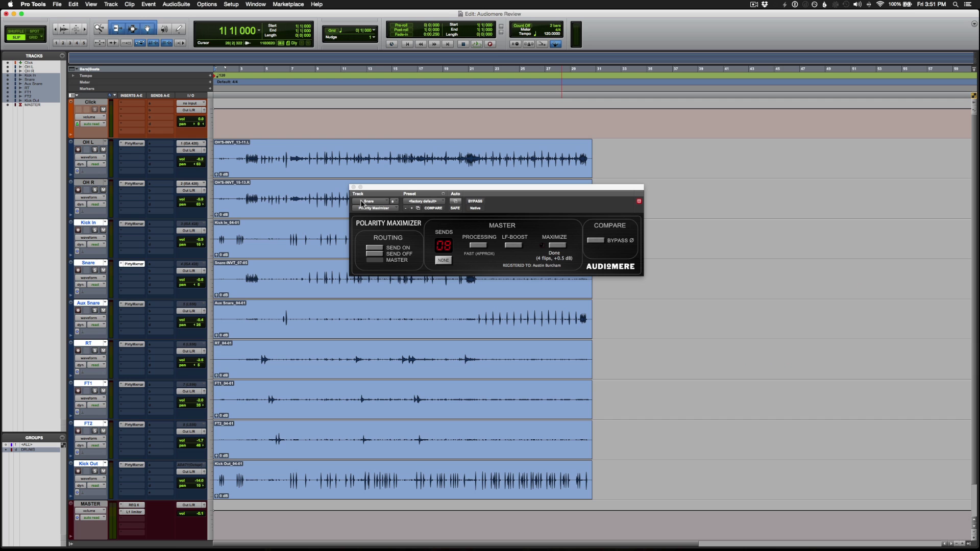
pyautogui.click(354, 187)
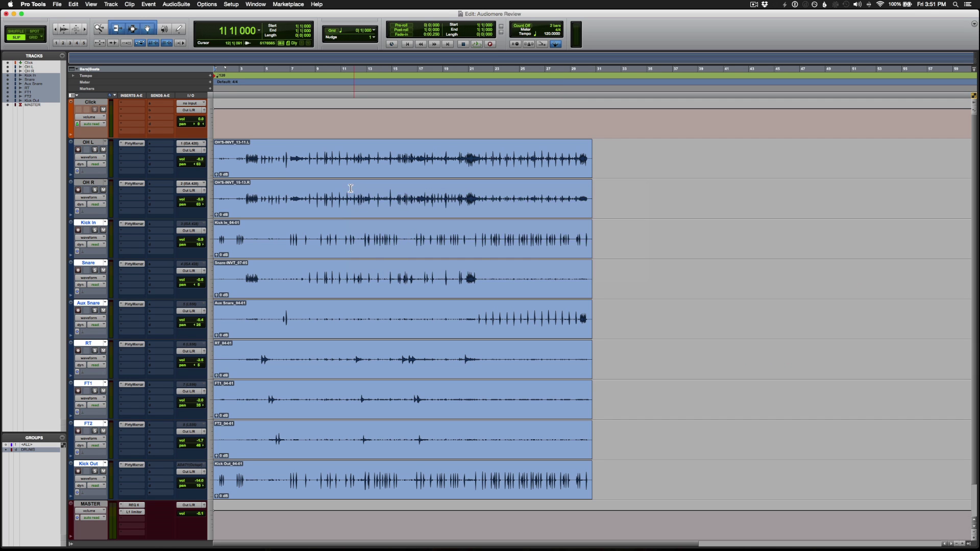
pyautogui.click(136, 146)
pyautogui.click(136, 145)
pyautogui.click(132, 184)
pyautogui.click(132, 184)
pyautogui.click(133, 225)
pyautogui.click(132, 225)
pyautogui.click(132, 265)
pyautogui.click(132, 265)
pyautogui.click(130, 304)
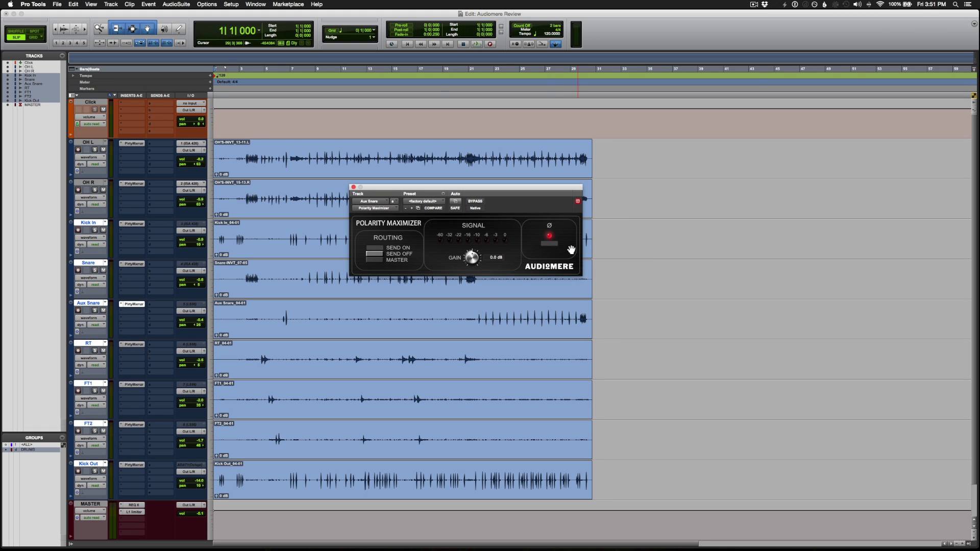
pyautogui.click(136, 305)
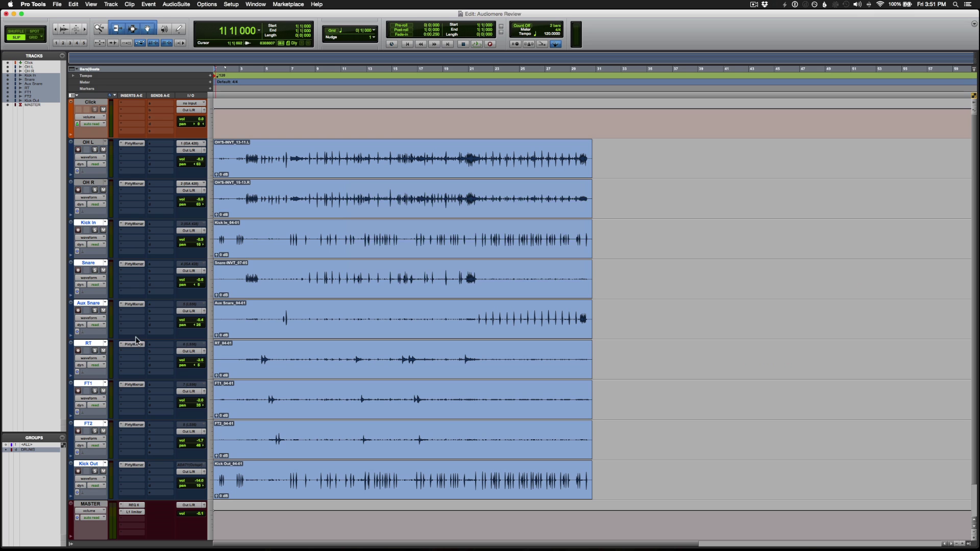
# - Check the polarity setting in the Polarity Maximizer of the RT, FT1, FT2 and Kick Out tracks
pyautogui.click(135, 345)
pyautogui.click(134, 345)
pyautogui.click(131, 385)
pyautogui.click(131, 386)
pyautogui.click(132, 426)
pyautogui.click(133, 426)
pyautogui.click(131, 464)
pyautogui.click(132, 464)
# - Select the tom and aux snare hits from about 4|3|682 to 7|1|238 across Kick In to Kick Out and play them
pyautogui.click(265, 318)
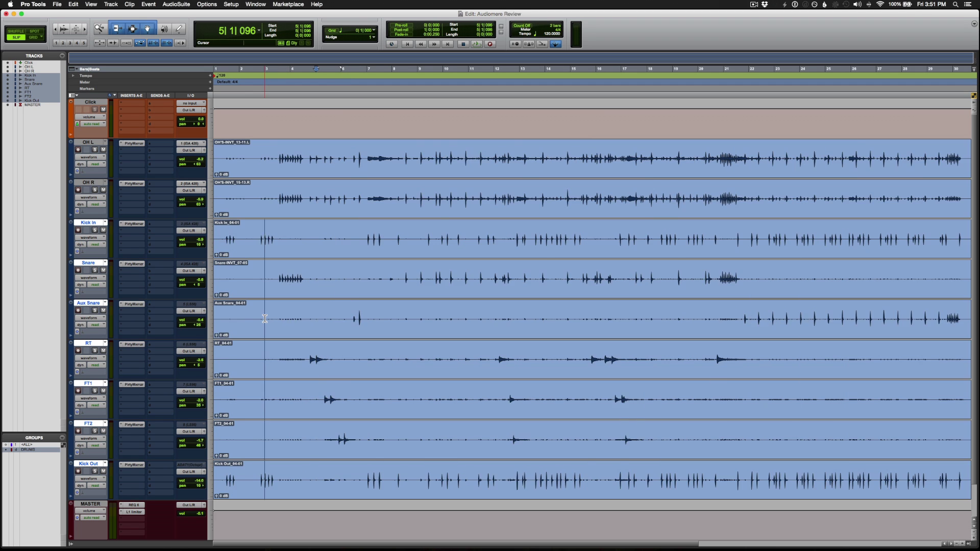
pyautogui.press('super+bracketright')
pyautogui.click(443, 352)
pyautogui.press('super+bracketright')
pyautogui.press('super+bracketright')
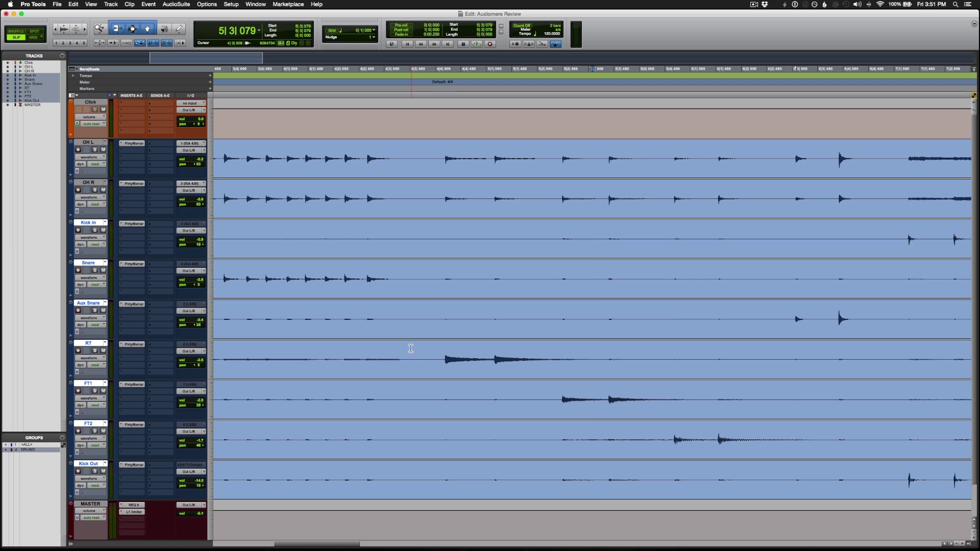
pyautogui.moveTo(421, 348); pyautogui.dragTo(906, 359)
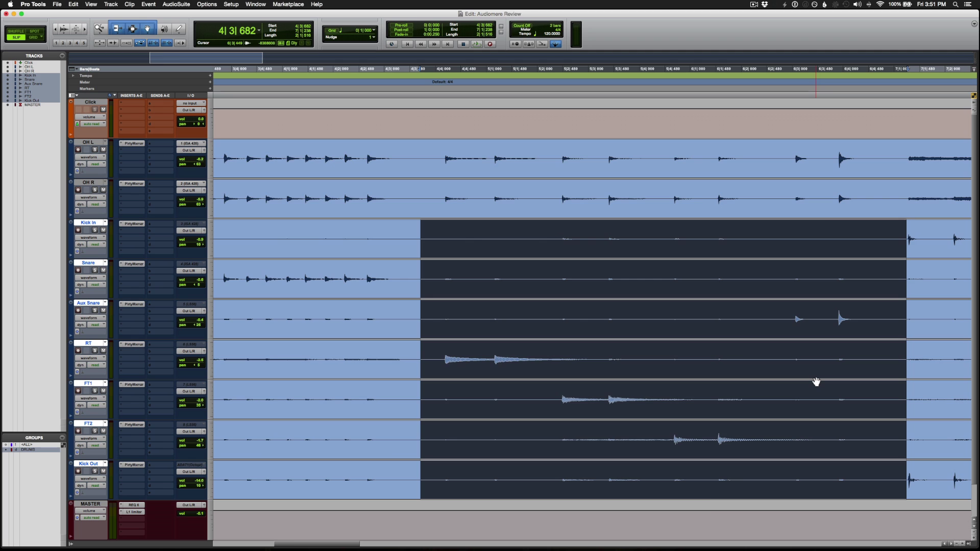
pyautogui.hscroll(5, 817, 382)
pyautogui.press('space')
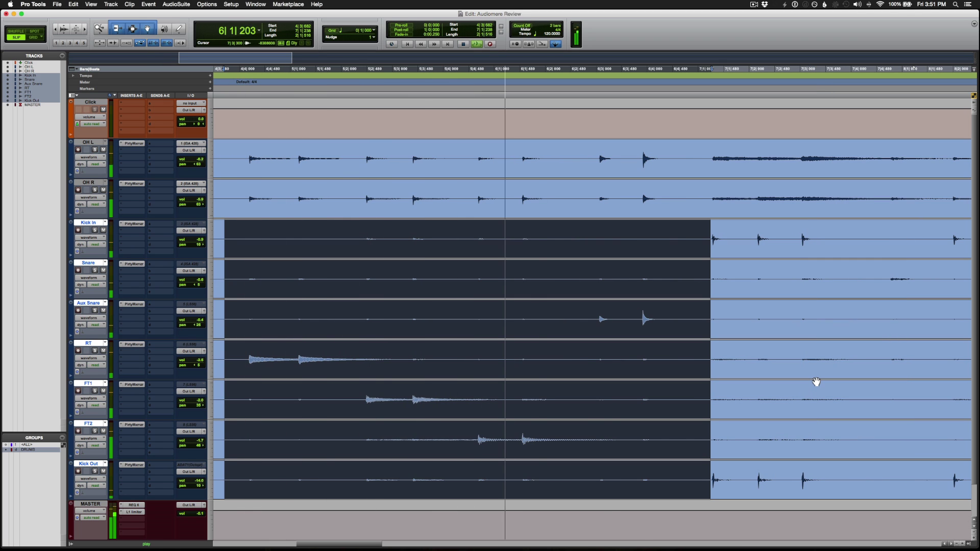
pyautogui.press('space')
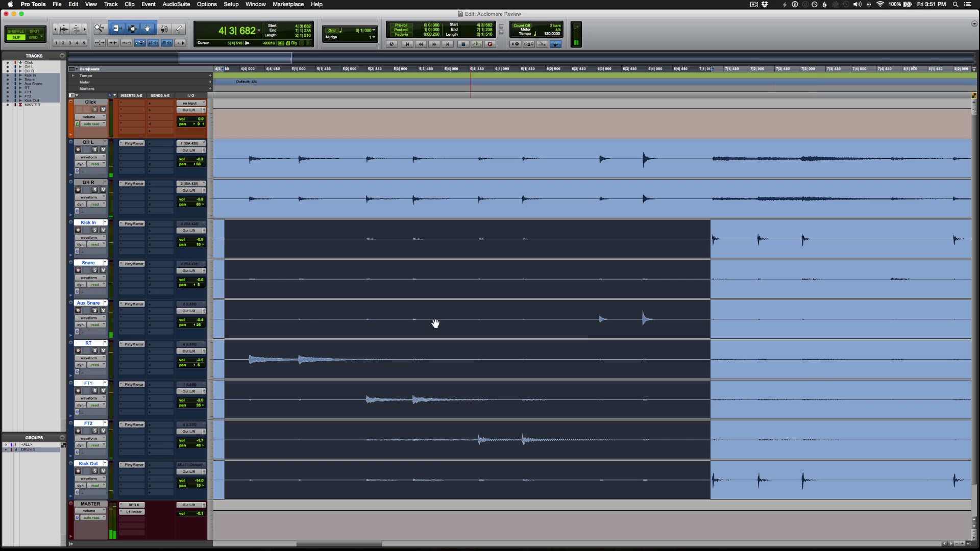
# - Open the Snare track's master Polarity Maximizer and play the selected hits with Bypass Ø on and off
pyautogui.click(132, 265)
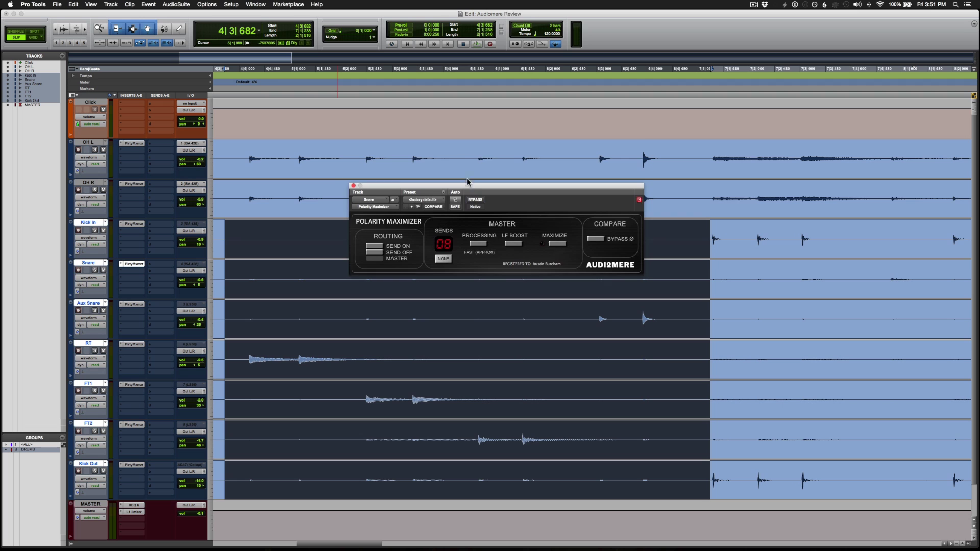
pyautogui.moveTo(464, 193); pyautogui.dragTo(455, 114)
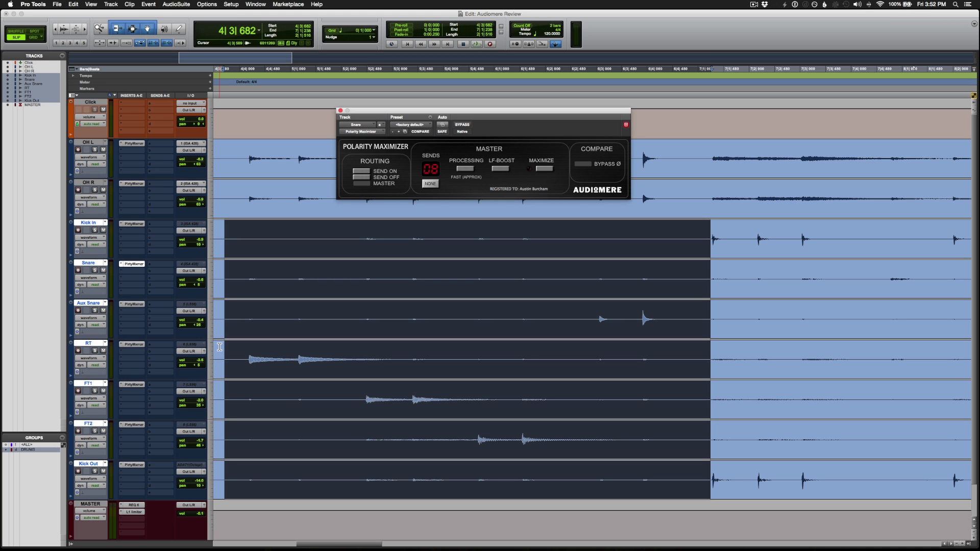
pyautogui.press('space')
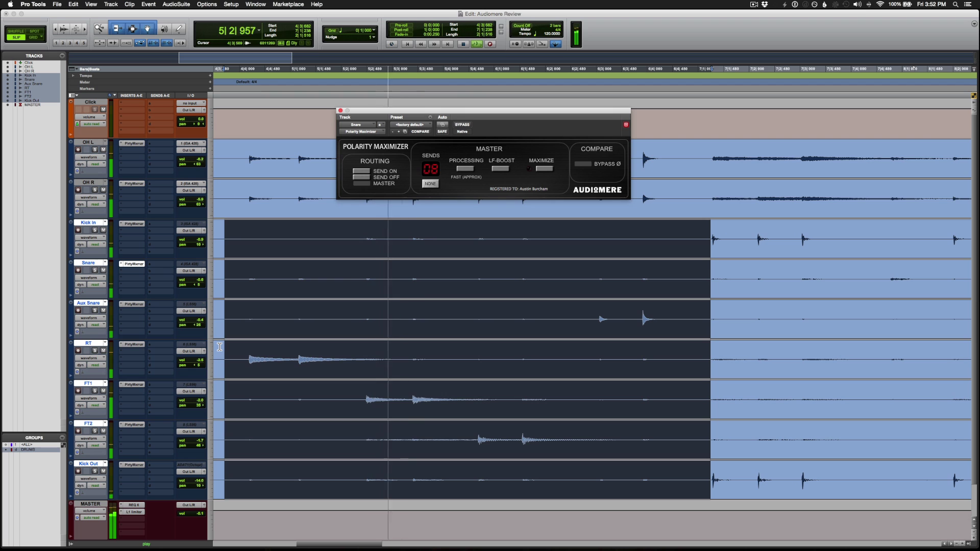
pyautogui.press('space')
pyautogui.press('space')
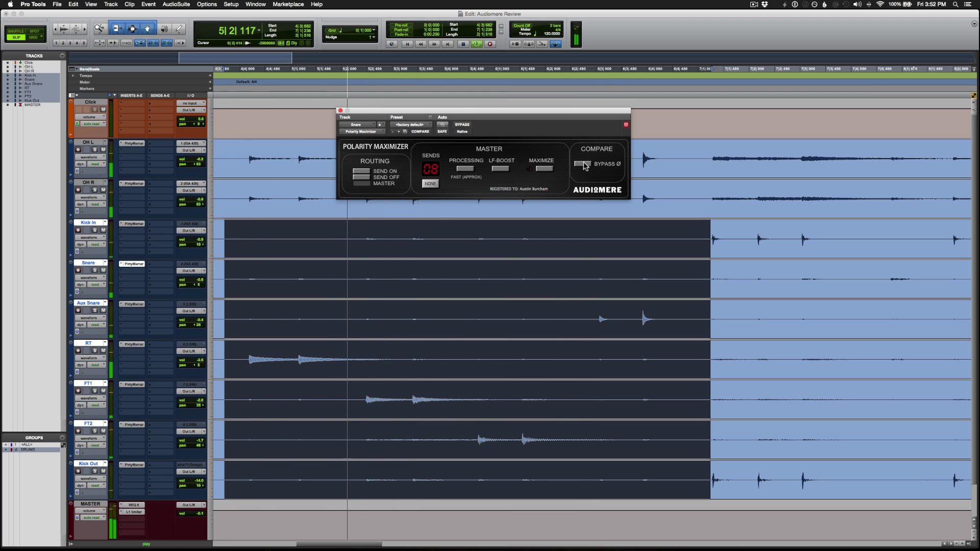
pyautogui.press('space')
# - Replay the selected hits with the polarity bypass on, and again with it off for a second comparison
pyautogui.press('space')
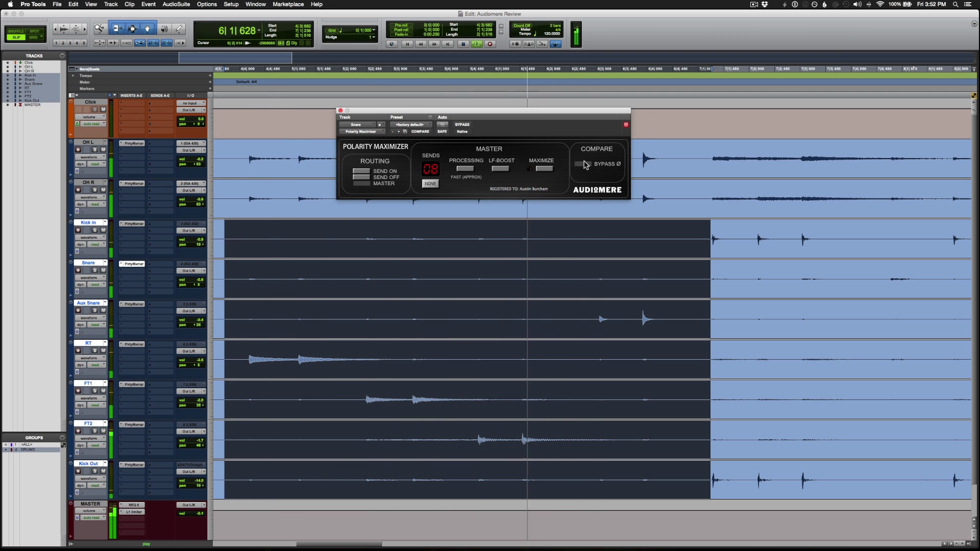
pyautogui.click(582, 164)
pyautogui.press('space')
pyautogui.press('space')
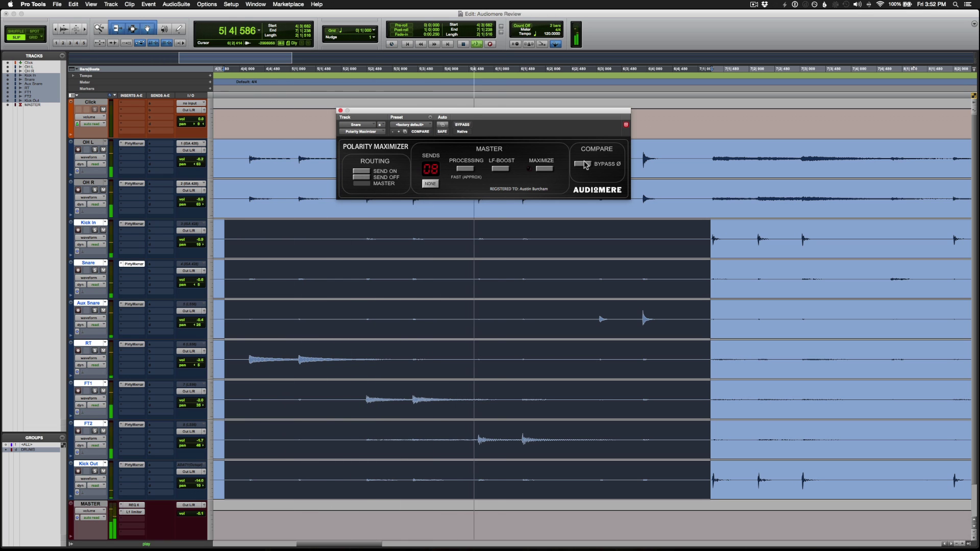
pyautogui.press('space')
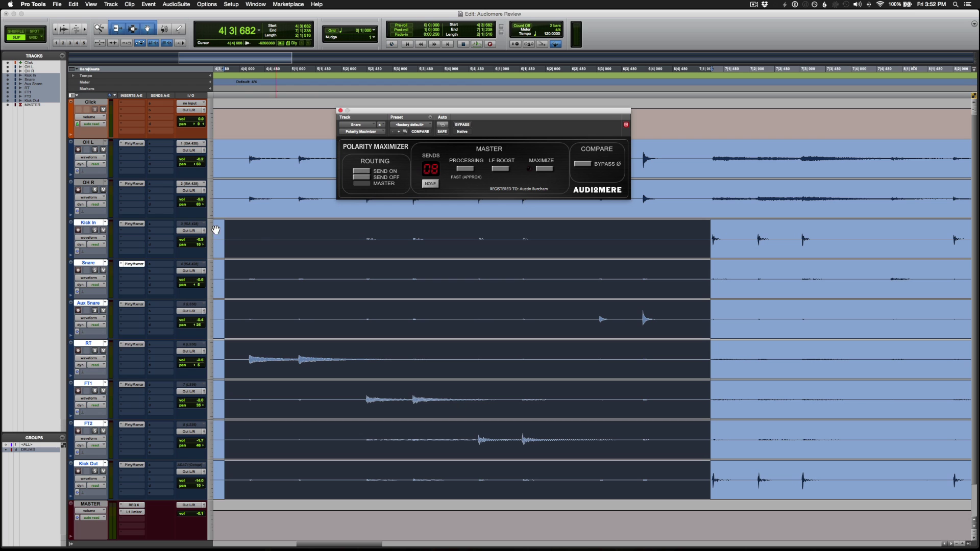
# - Close the Polarity Maximizer window, return to the overview of all drum clips and place the edit cursor at the bar 3 snare hits
pyautogui.click(341, 110)
pyautogui.click(283, 230)
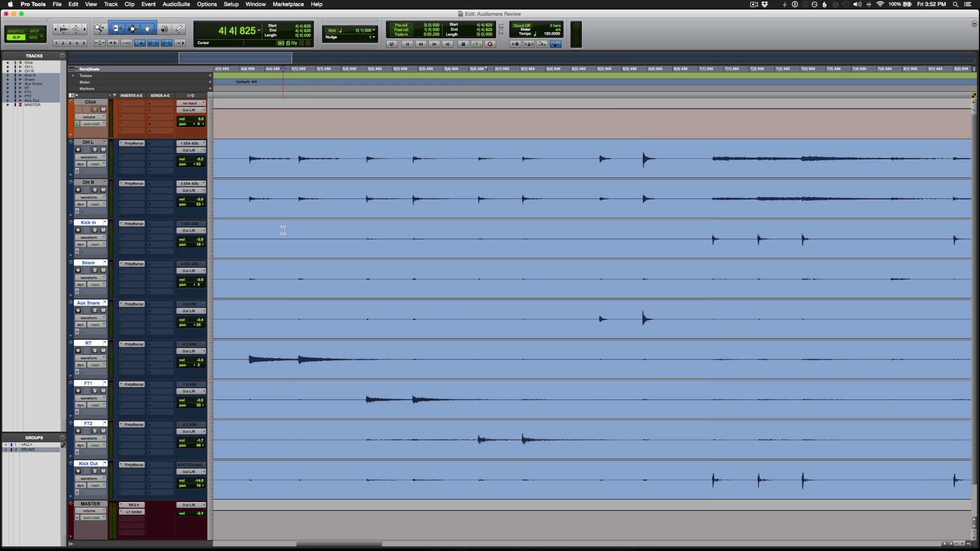
pyautogui.press('super+bracketleft')
pyautogui.press('super+bracketleft')
pyautogui.press('super+bracketleft')
pyautogui.press('super+bracketleft')
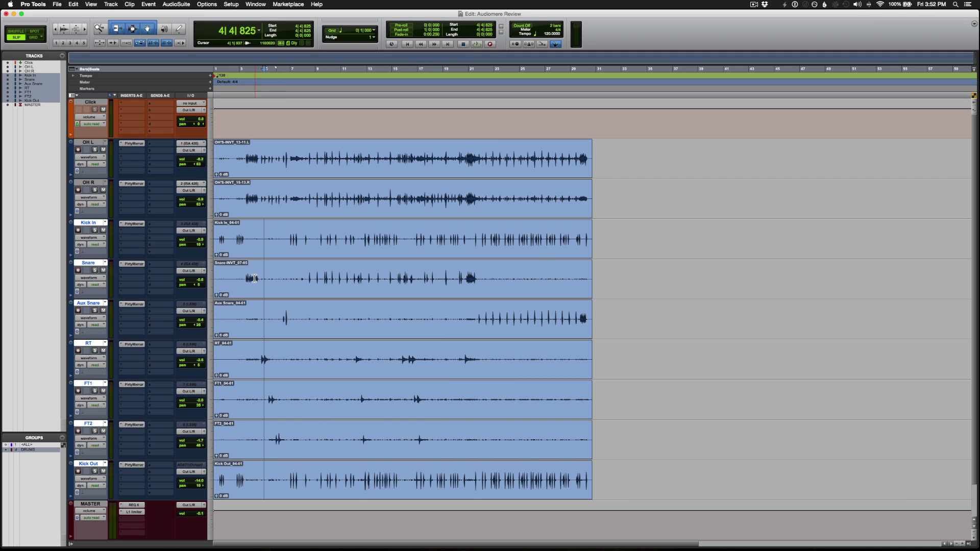
pyautogui.click(250, 273)
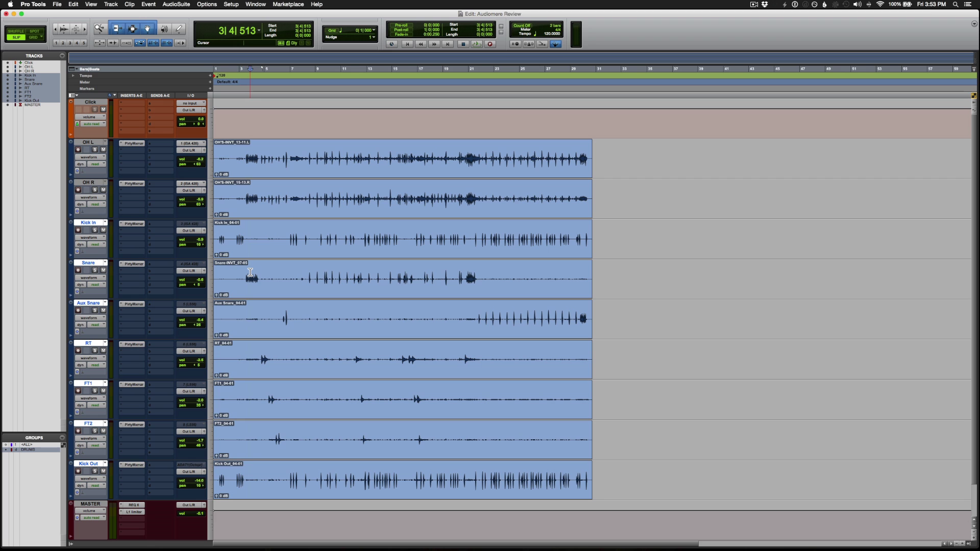
# - Switch to Safari, search Google for "audiomere polarity maximizer" and open the official Audiomere product page
pyautogui.moveTo(368, 548)
pyautogui.click(595, 545)
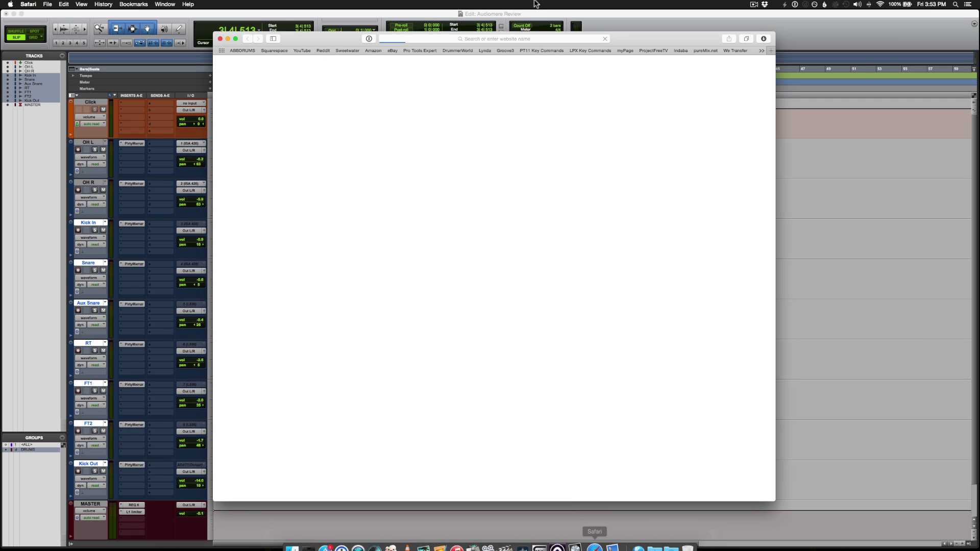
pyautogui.click(449, 40)
pyautogui.click(336, 141)
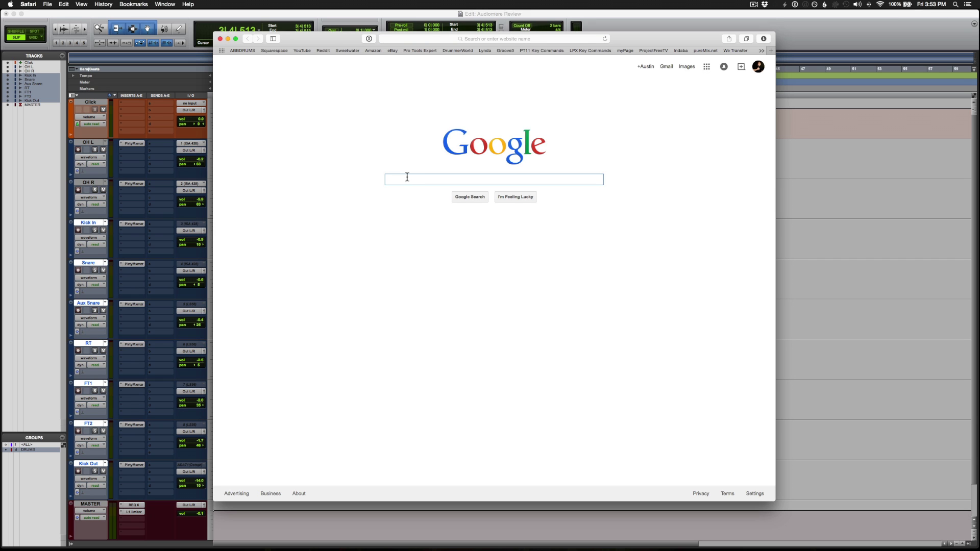
pyautogui.write('audio')
pyautogui.press('Down')
pyautogui.press('Return')
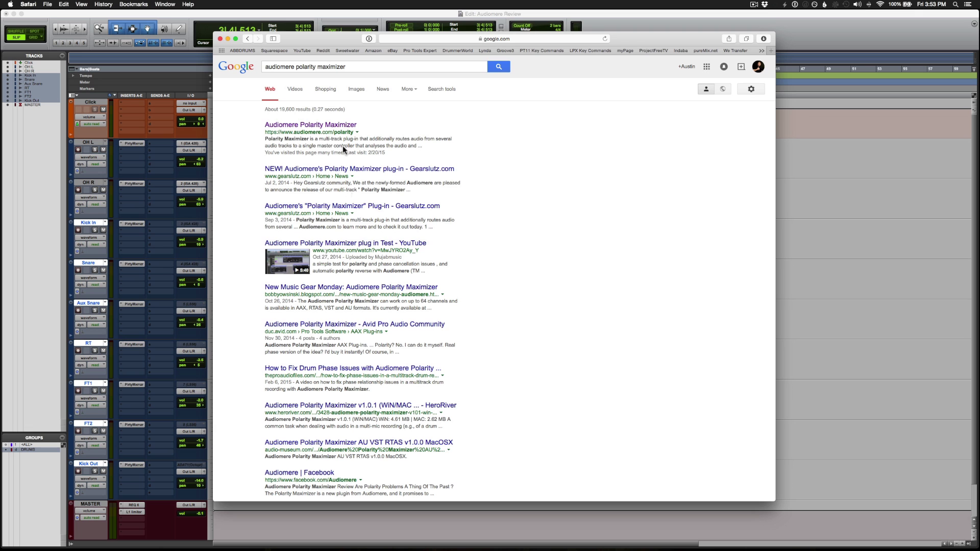
pyautogui.click(329, 126)
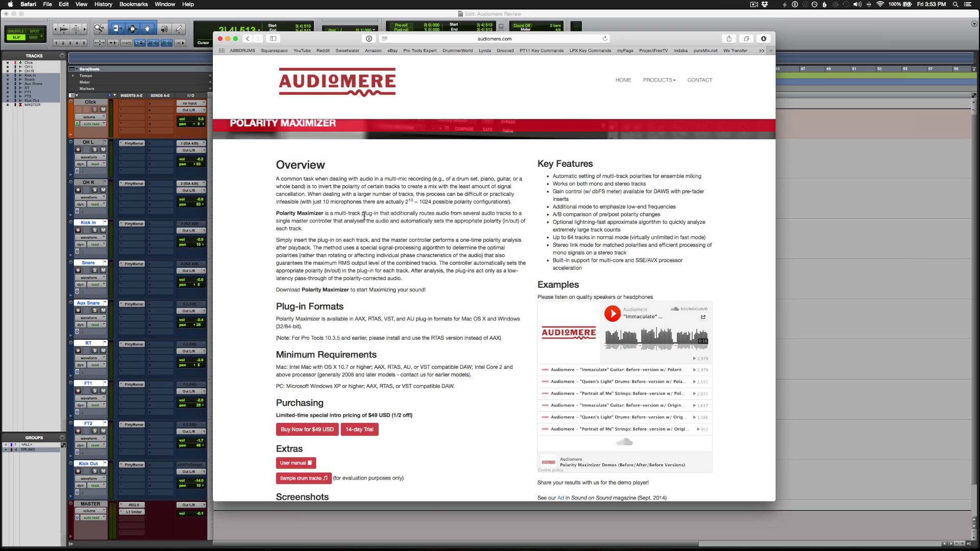
# - Look through the product page's formats, requirements, purchasing and extras sections, close the browser window and return to the Pro Tools session
pyautogui.scroll(-3, 430, 250)
pyautogui.scroll(-4, 430, 254)
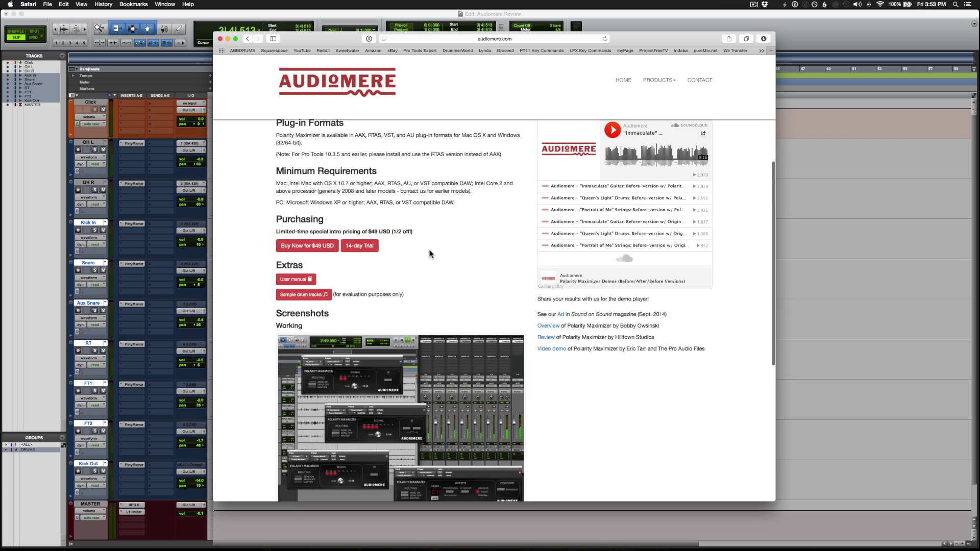
pyautogui.scroll(2, 412, 364)
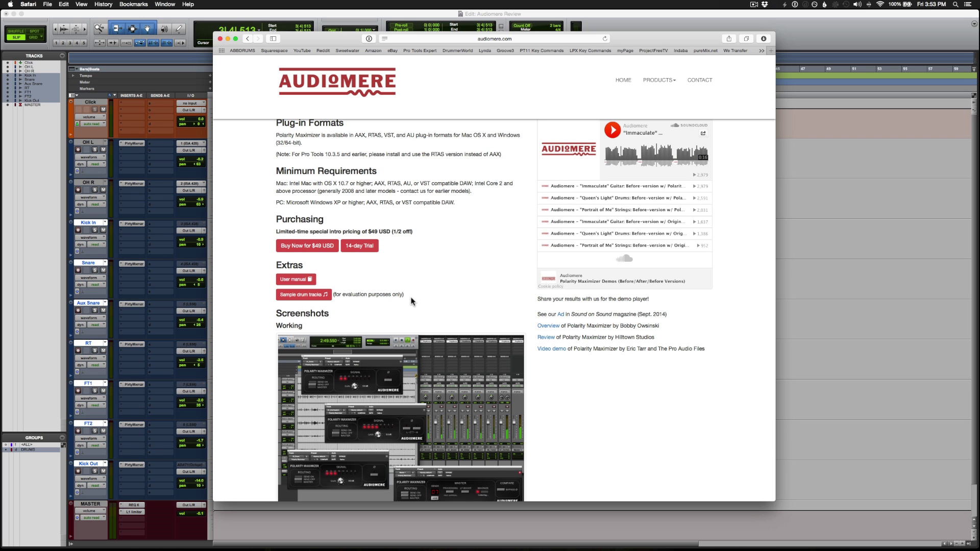
pyautogui.scroll(-6, 411, 301)
pyautogui.scroll(10, 411, 301)
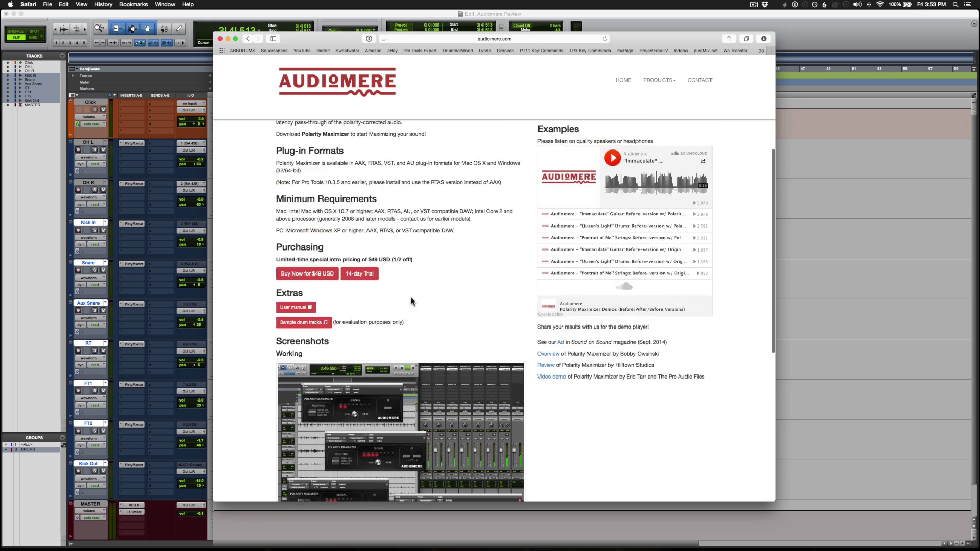
pyautogui.click(220, 38)
pyautogui.click(618, 163)
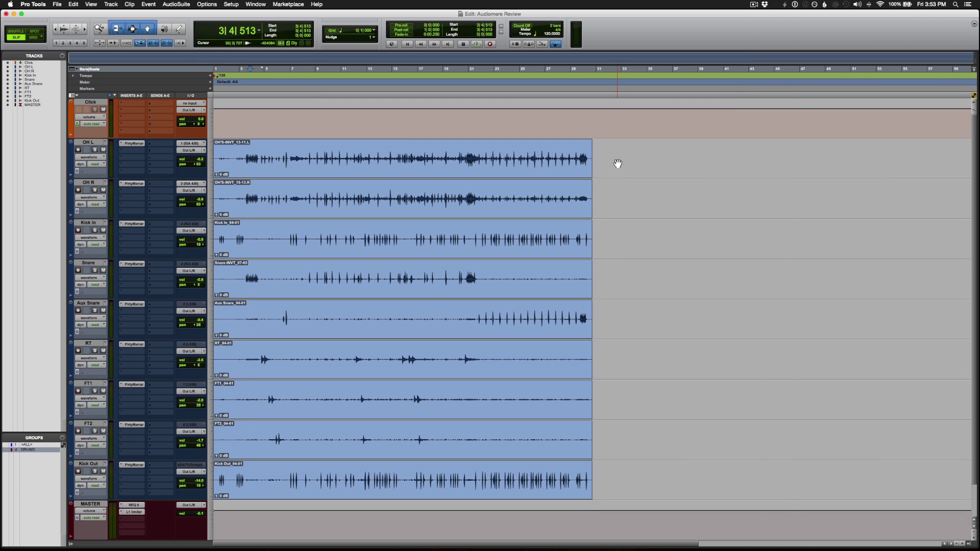